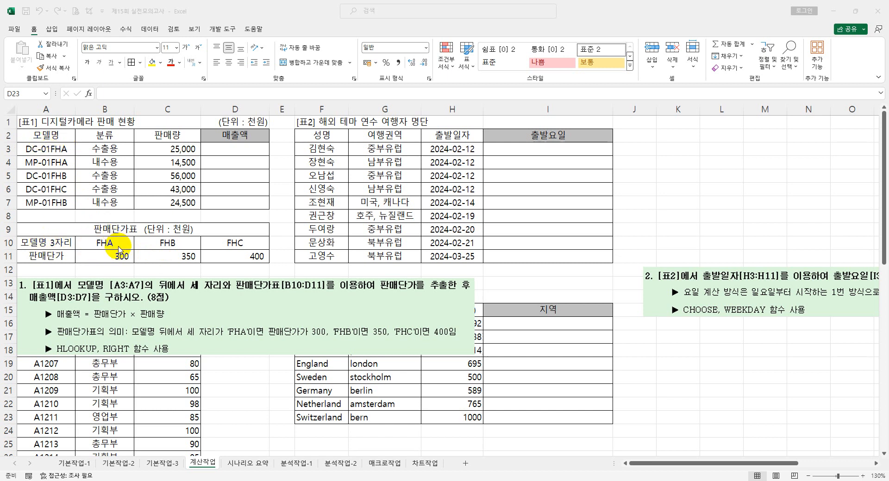
Enter =RIGHT(A3,3) in cell D3 to extract the last three characters of the model name.
{"action": "left_click", "coordinate": [238, 150]}
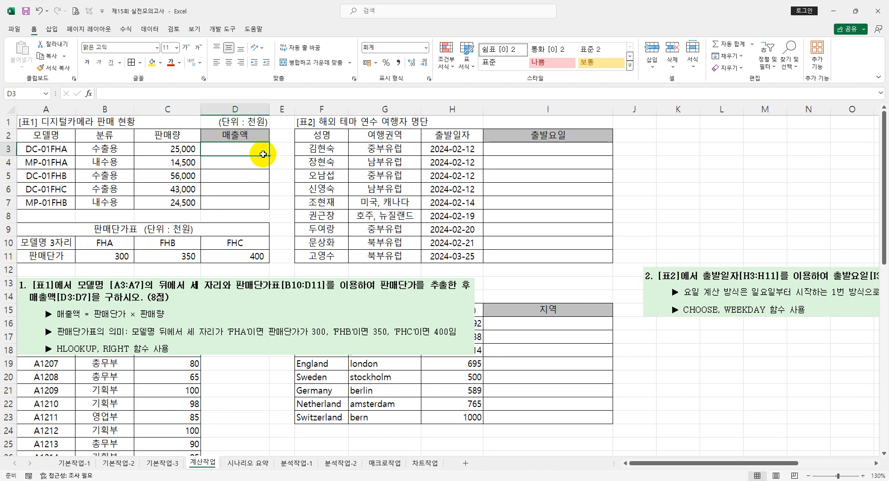
{"action": "type", "text": "="}
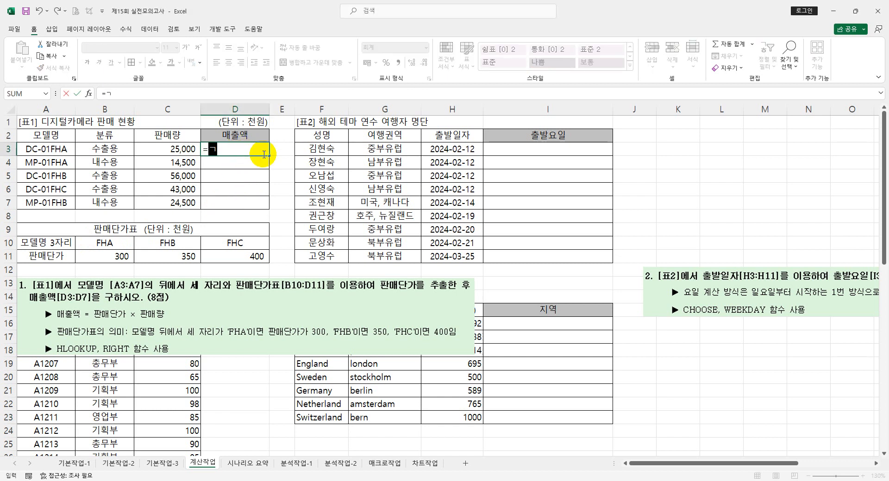
{"action": "type", "text": "ri"}
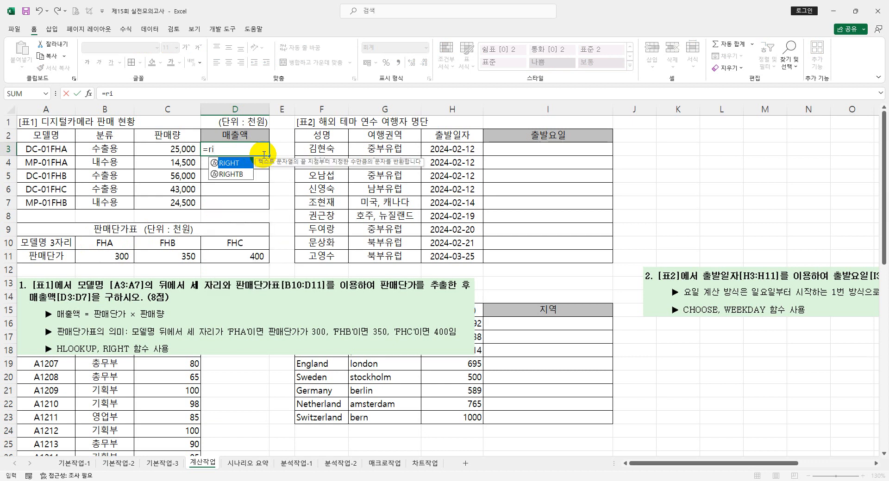
{"action": "key", "text": "Tab"}
{"action": "left_click", "coordinate": [140, 93]}
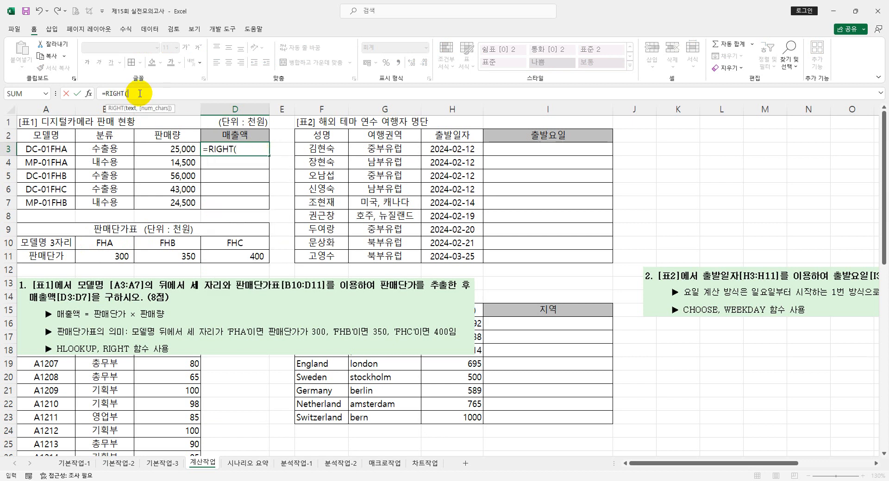
{"action": "left_click", "coordinate": [67, 149]}
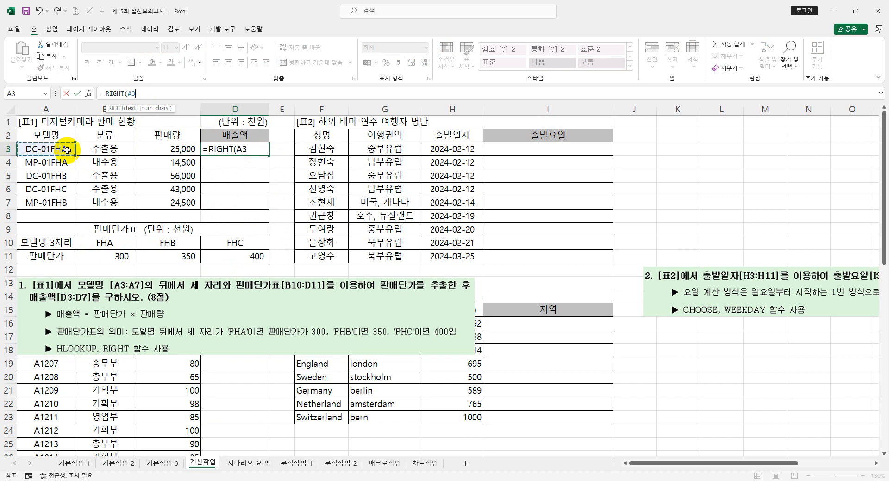
{"action": "type", "text": ","}
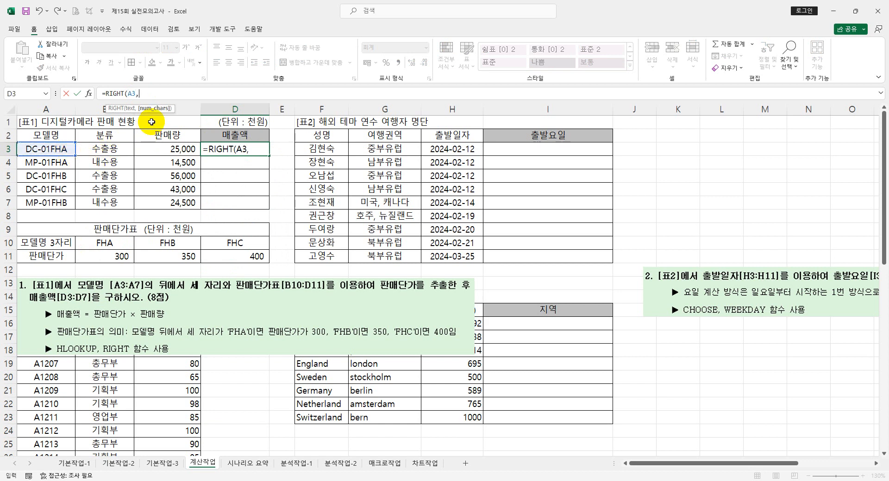
{"action": "type", "text": "3"}
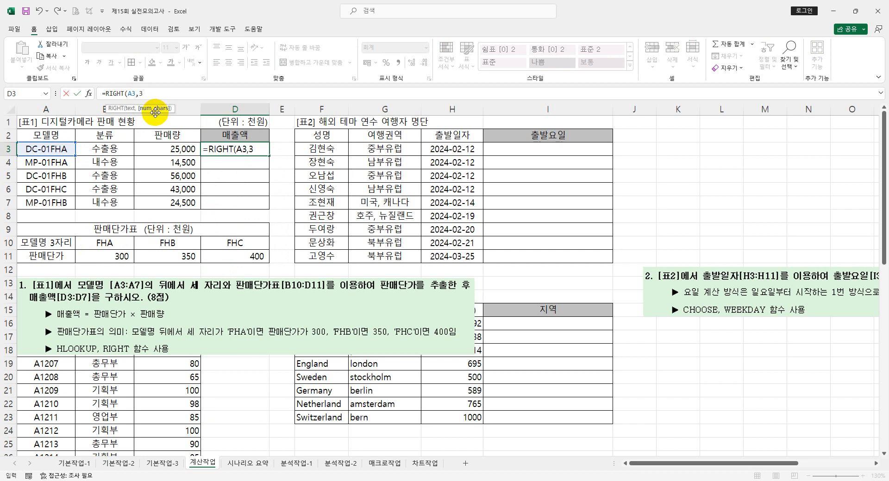
{"action": "key", "text": "Return"}
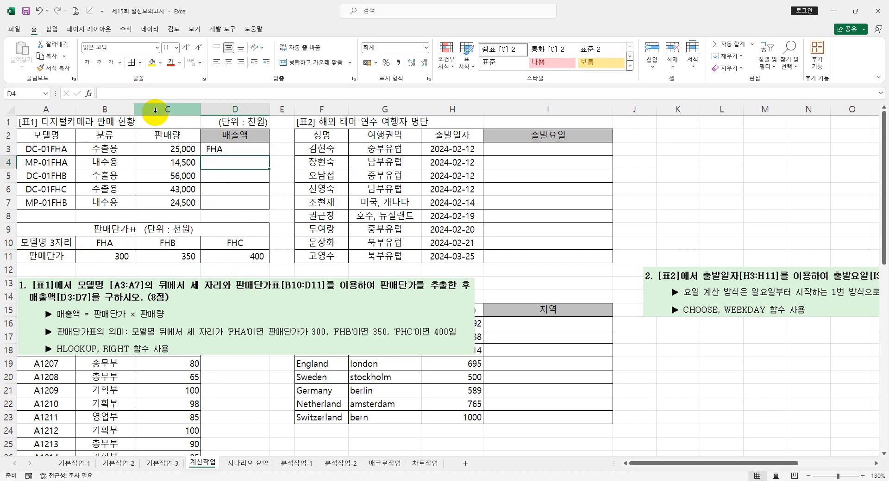
Nest D3's RIGHT(A3,3) inside an HLOOKUP function as the lookup value.
{"action": "left_click", "coordinate": [231, 148]}
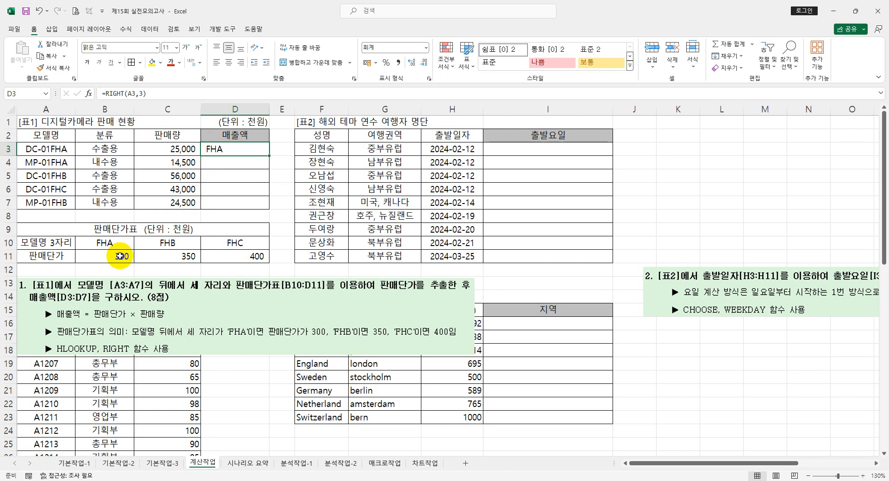
{"action": "left_click_drag", "start_coordinate": [119, 256], "coordinate": [220, 258]}
{"action": "left_click", "coordinate": [218, 150]}
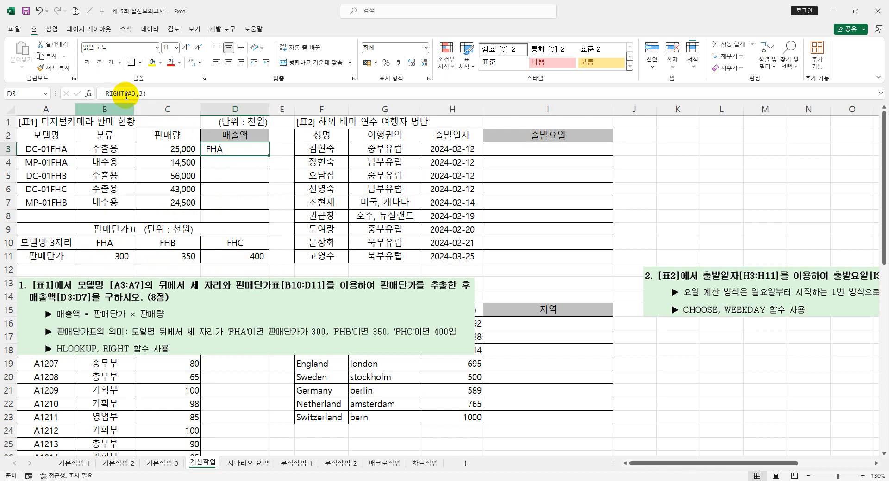
{"action": "left_click", "coordinate": [107, 91]}
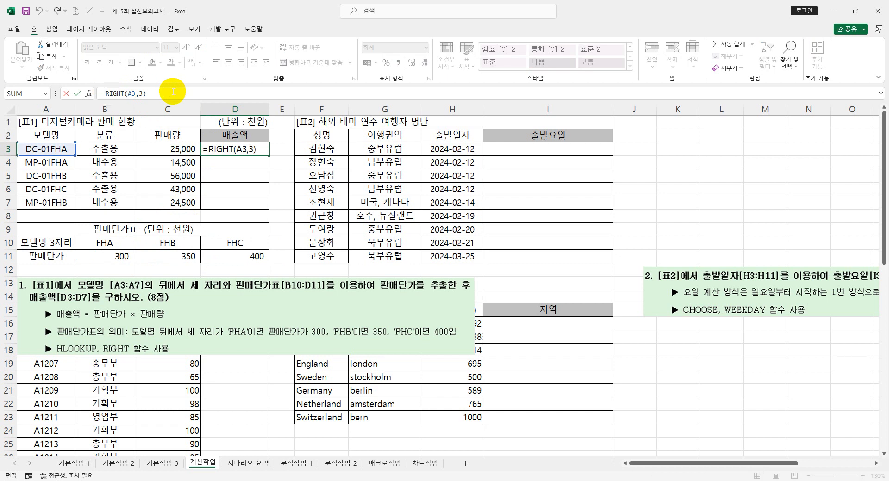
{"action": "type", "text": "hl"}
{"action": "key", "text": "Tab"}
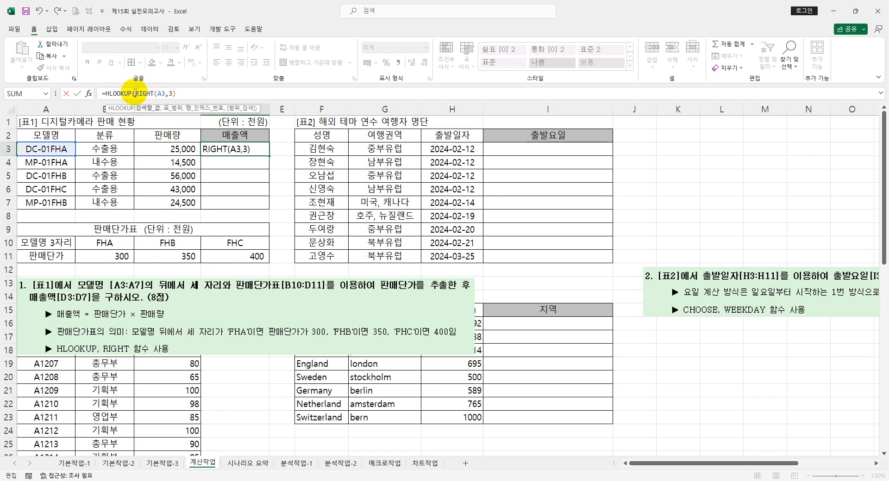
{"action": "left_click", "coordinate": [176, 94]}
{"action": "type", "text": ")"}
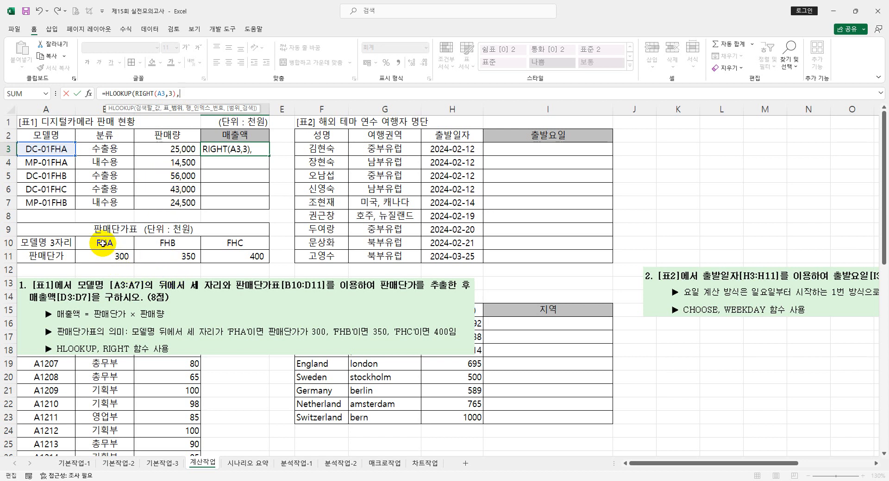
Set the HLOOKUP table range to the unit price table as the absolute reference $B$10:$D$11.
{"action": "left_click_drag", "start_coordinate": [87, 240], "coordinate": [236, 256]}
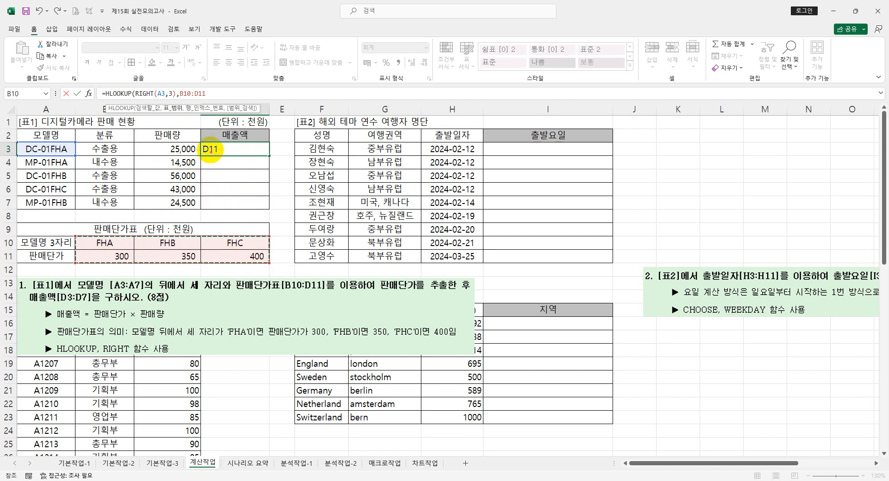
{"action": "left_click_drag", "start_coordinate": [279, 175], "coordinate": [292, 165]}
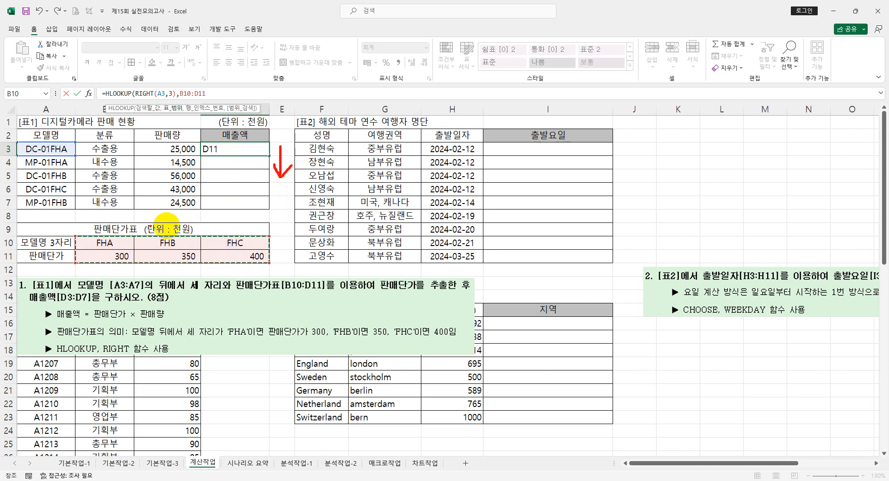
{"action": "mouse_move", "coordinate": [278, 235]}
{"action": "left_mouse_down"}
{"action": "mouse_move", "coordinate": [277, 256]}
{"action": "mouse_move", "coordinate": [291, 245]}
{"action": "left_mouse_up"}
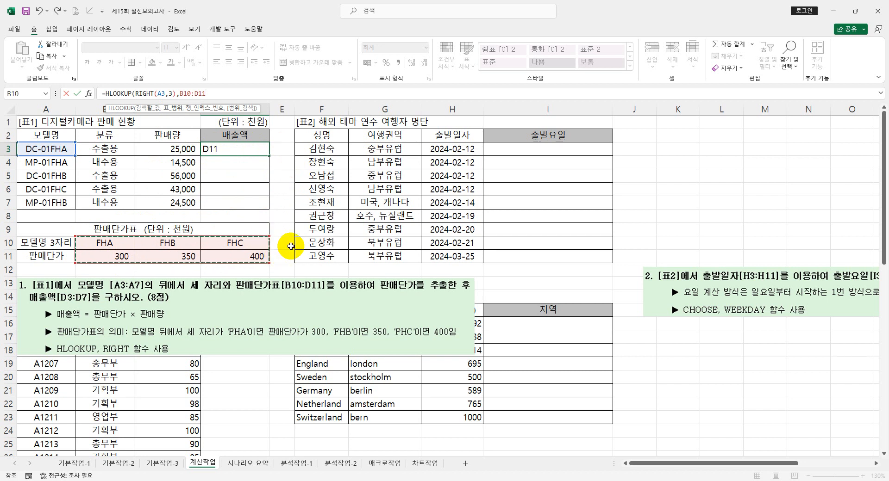
{"action": "key", "text": "F4"}
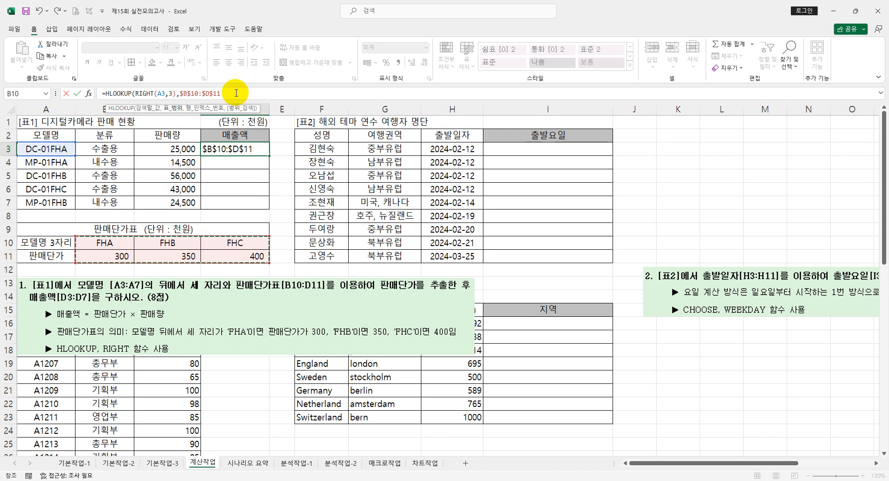
Complete the HLOOKUP in D3 with row index 2 and exact match FALSE, accepting the closing-parenthesis correction.
{"action": "type", "text": ",2"}
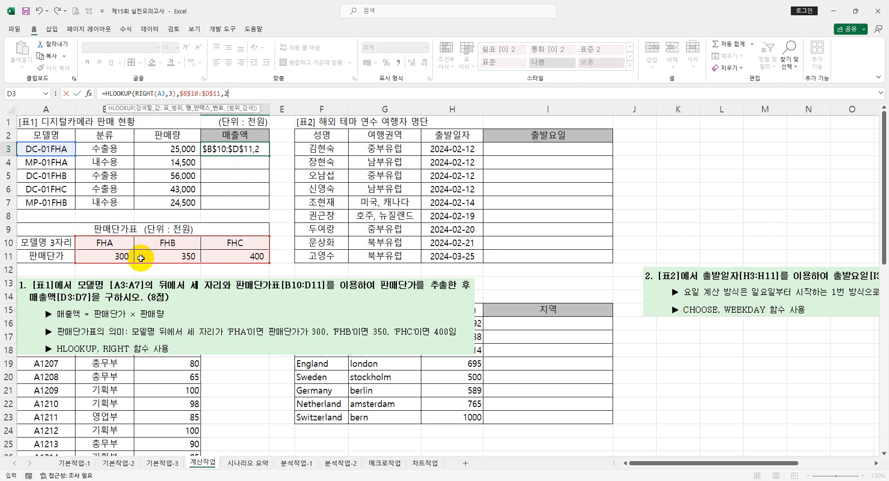
{"action": "type", "text": ","}
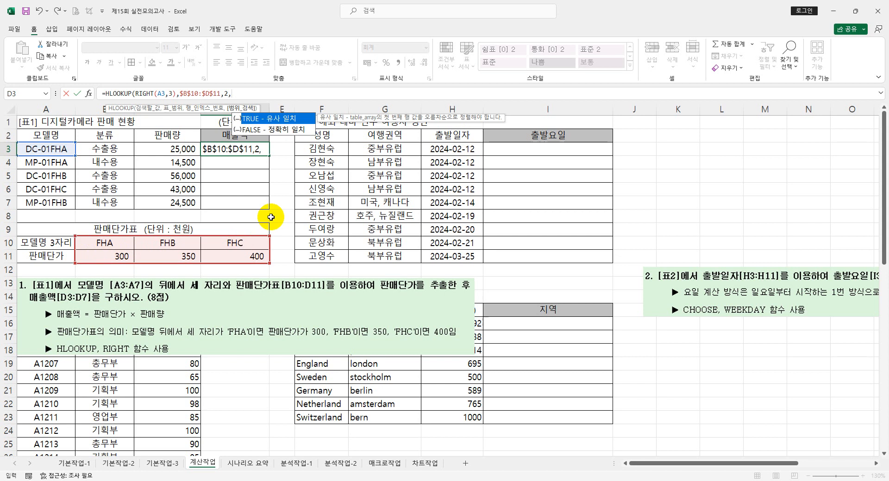
{"action": "left_click", "coordinate": [288, 132]}
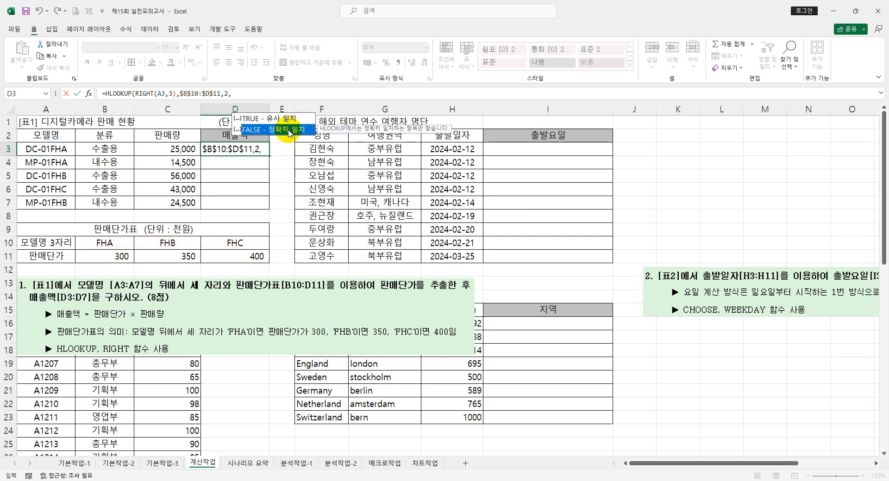
{"action": "double_click", "coordinate": [288, 131]}
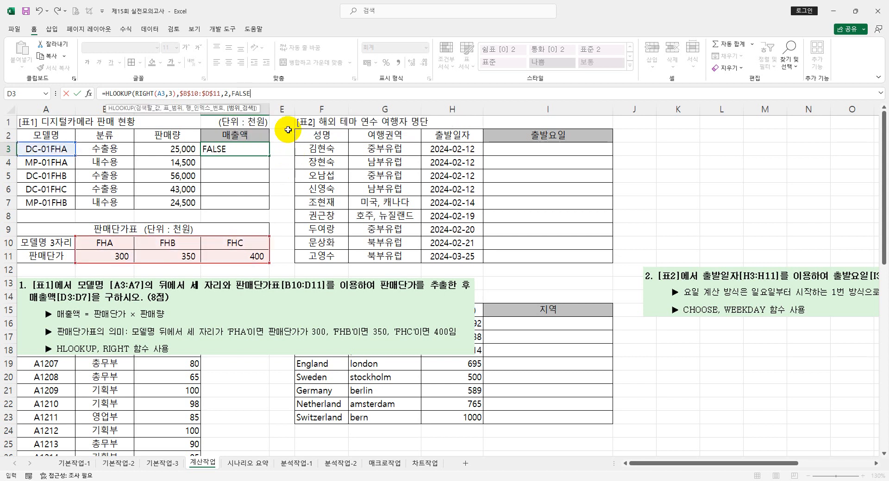
{"action": "key", "text": "Return"}
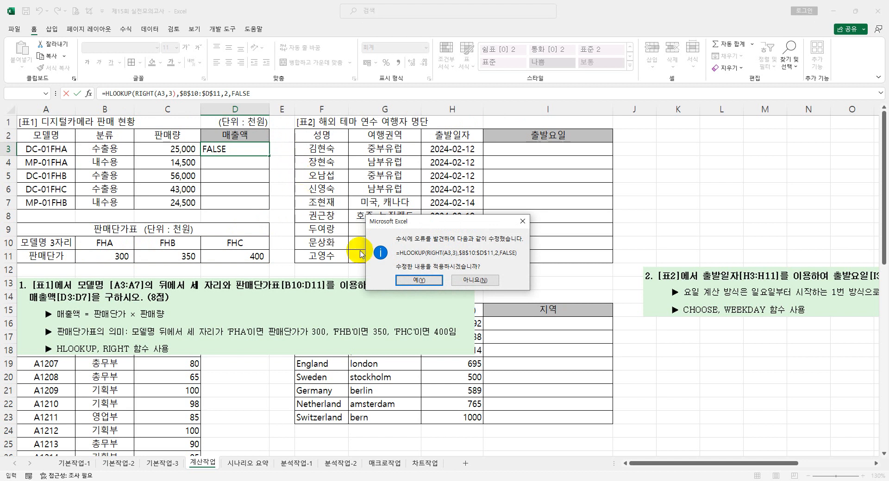
{"action": "left_click", "coordinate": [411, 281]}
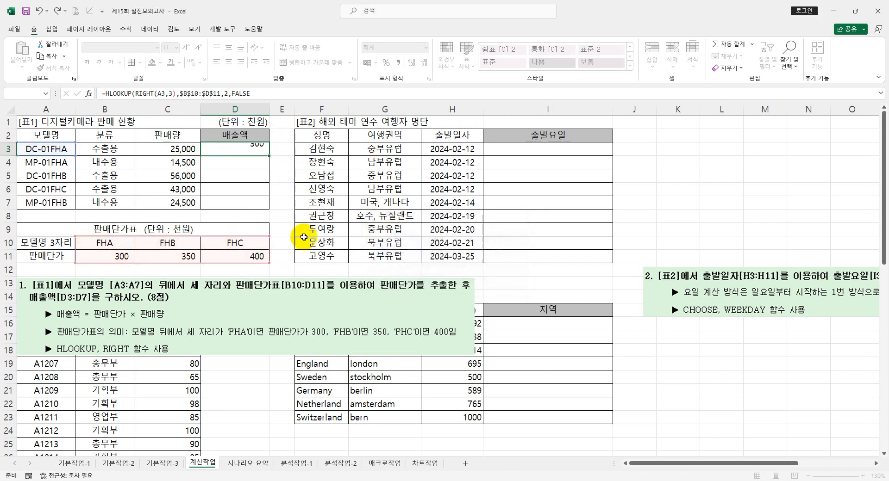
Multiply the HLOOKUP result in D3 by the sales quantity C3 and fill the formula down to D7.
{"action": "left_click", "coordinate": [253, 147]}
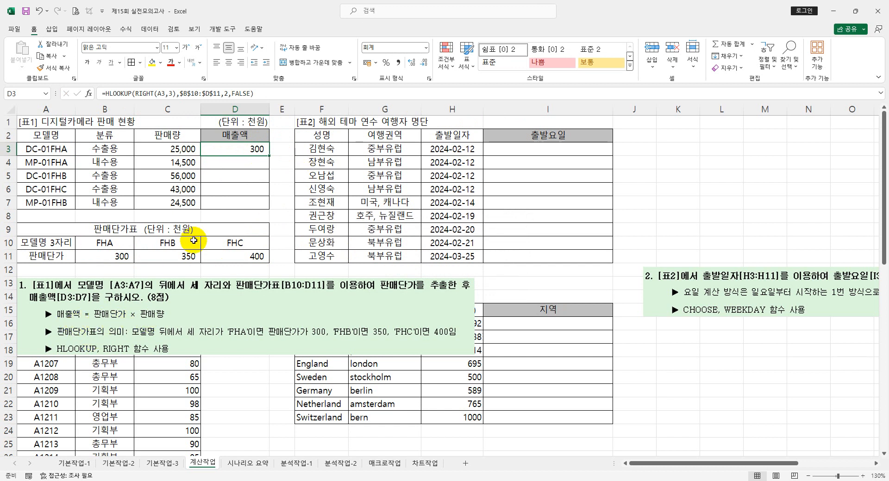
{"action": "left_click", "coordinate": [269, 94]}
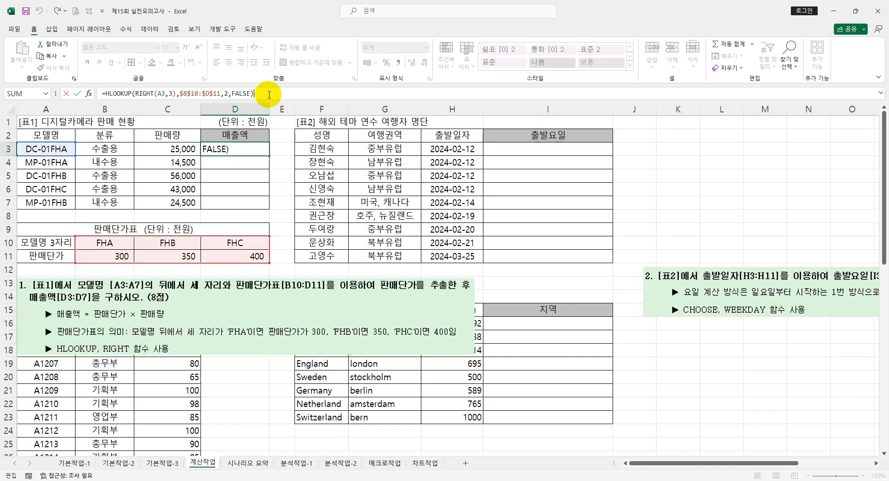
{"action": "type", "text": "*"}
{"action": "left_click", "coordinate": [180, 148]}
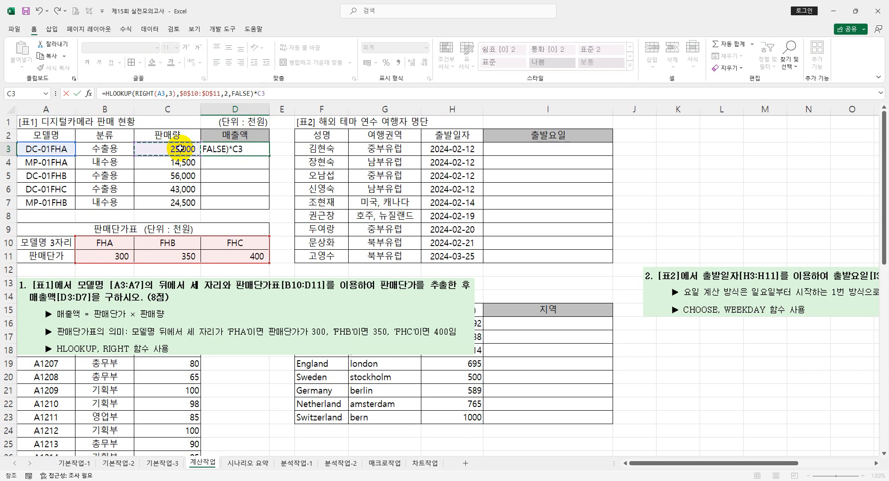
{"action": "key", "text": "Return"}
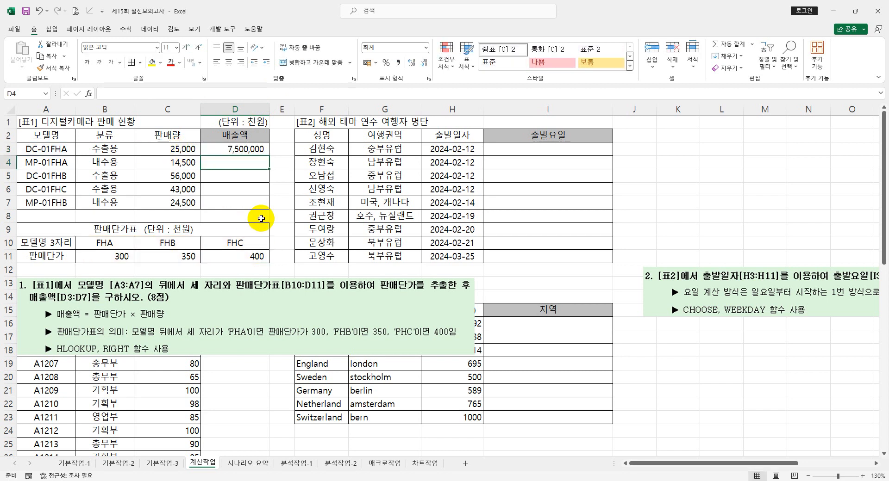
{"action": "left_click", "coordinate": [253, 149]}
{"action": "left_click_drag", "start_coordinate": [270, 157], "coordinate": [270, 210]}
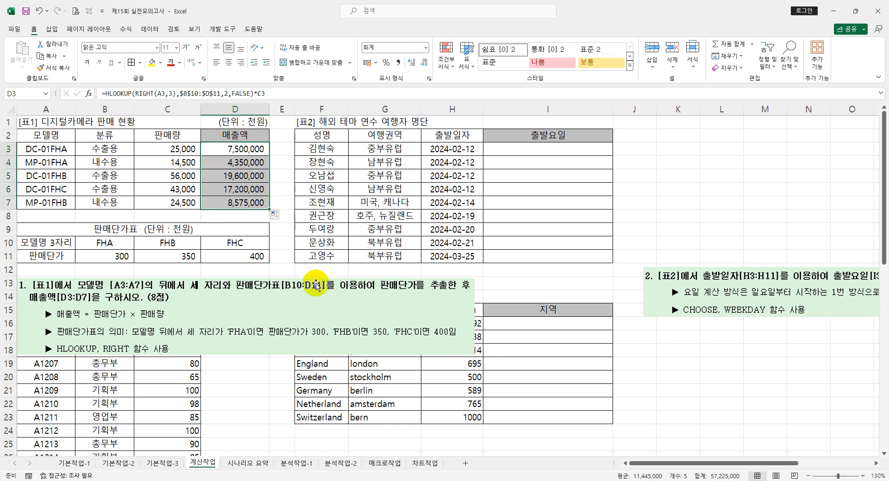
Delete the question 1 instruction picture and move the question 2 picture to just below the [표2] table.
{"action": "left_click", "coordinate": [380, 316]}
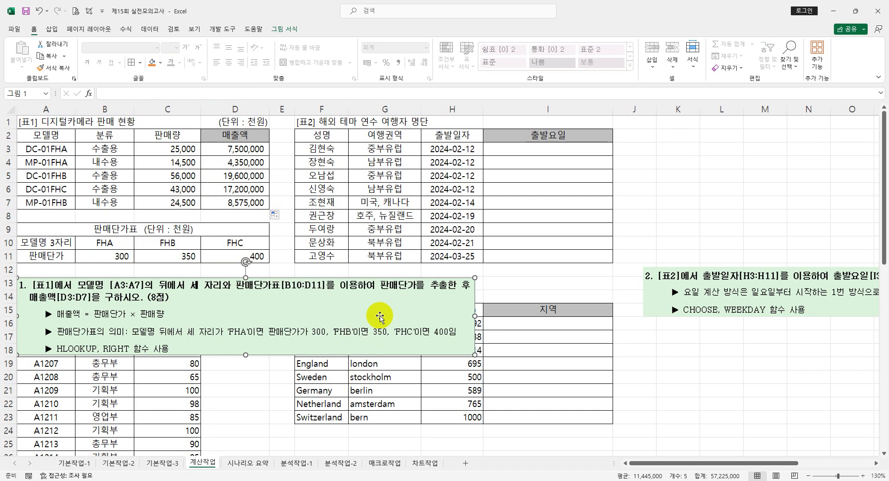
{"action": "key", "text": "Delete"}
{"action": "left_click_drag", "start_coordinate": [699, 288], "coordinate": [338, 301]}
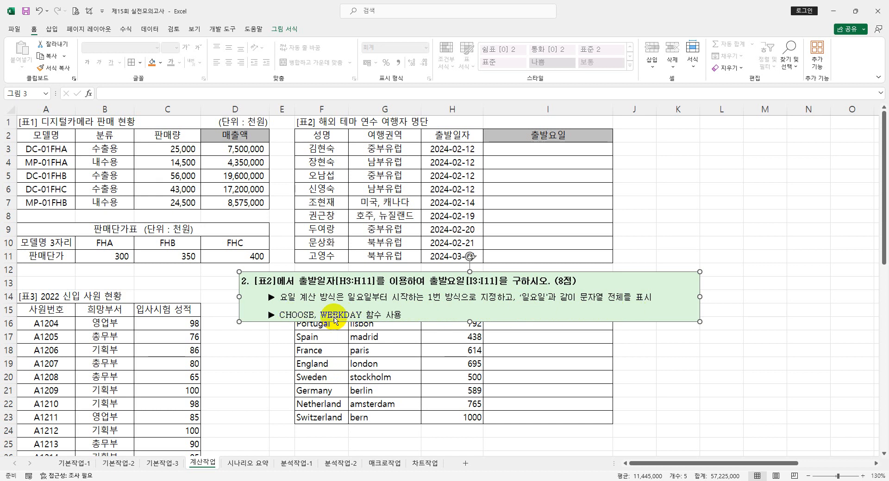
Enter =WEEKDAY(H3,1) in I3 to get the weekday number of the first departure date.
{"action": "left_click", "coordinate": [536, 152]}
{"action": "type", "text": "=we"}
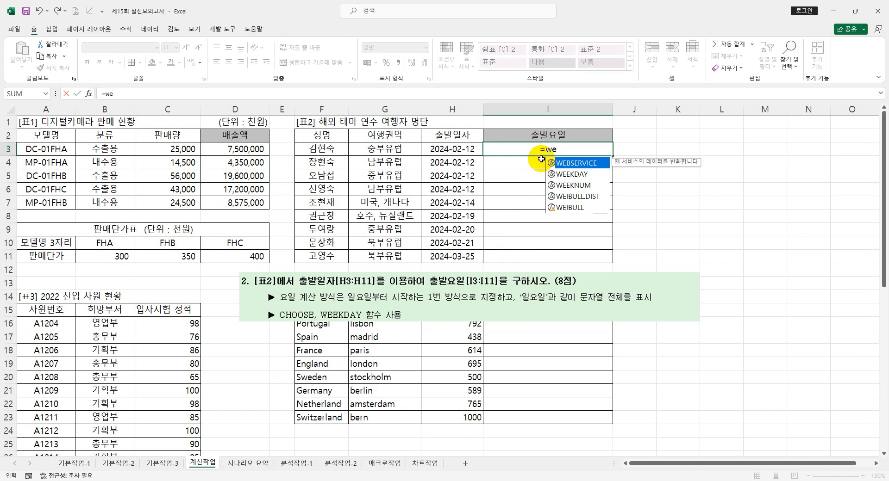
{"action": "key", "text": "Down"}
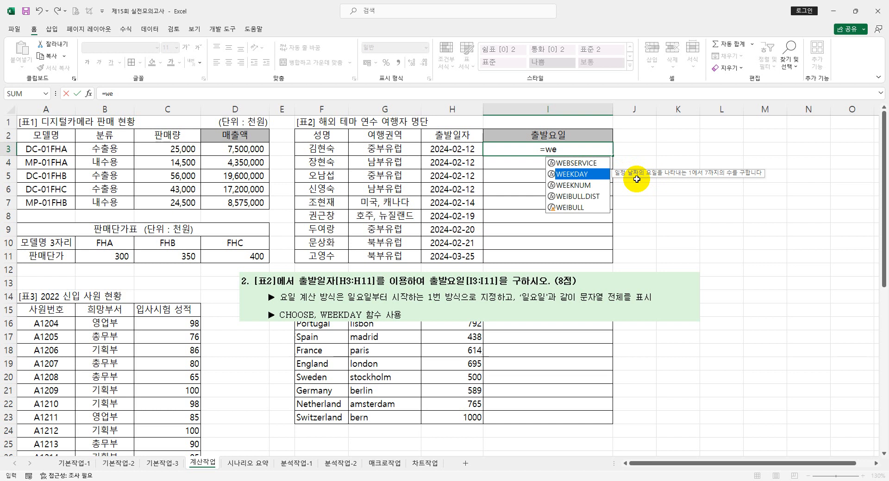
{"action": "key", "text": "Tab"}
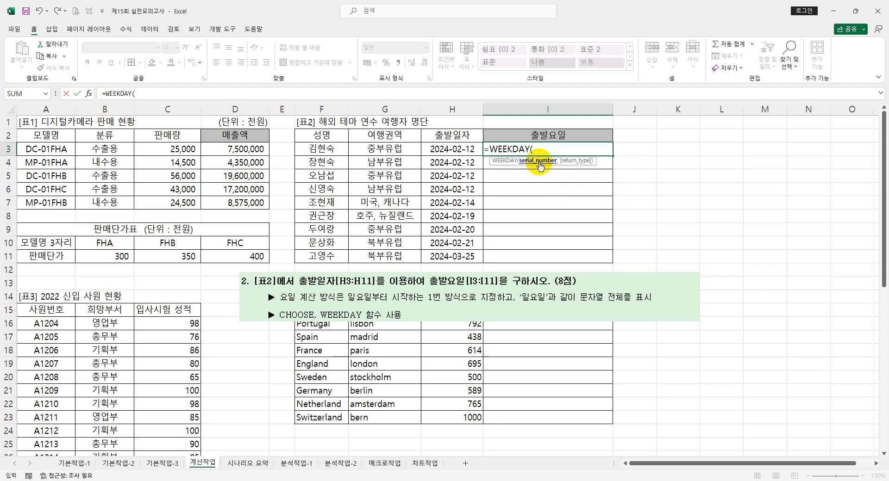
{"action": "left_click", "coordinate": [470, 149]}
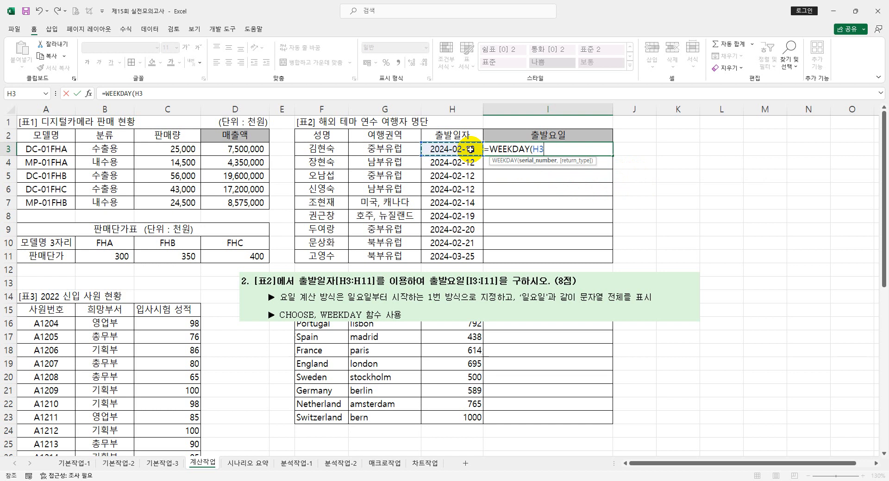
{"action": "type", "text": ","}
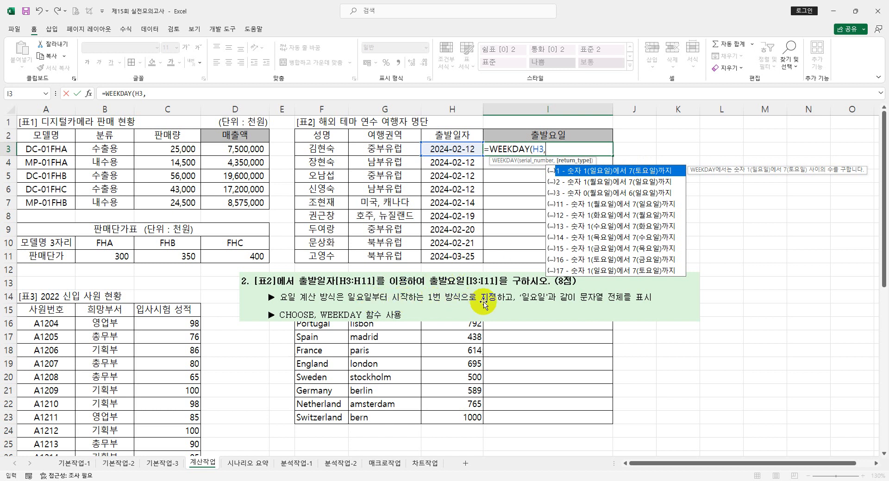
{"action": "double_click", "coordinate": [566, 174]}
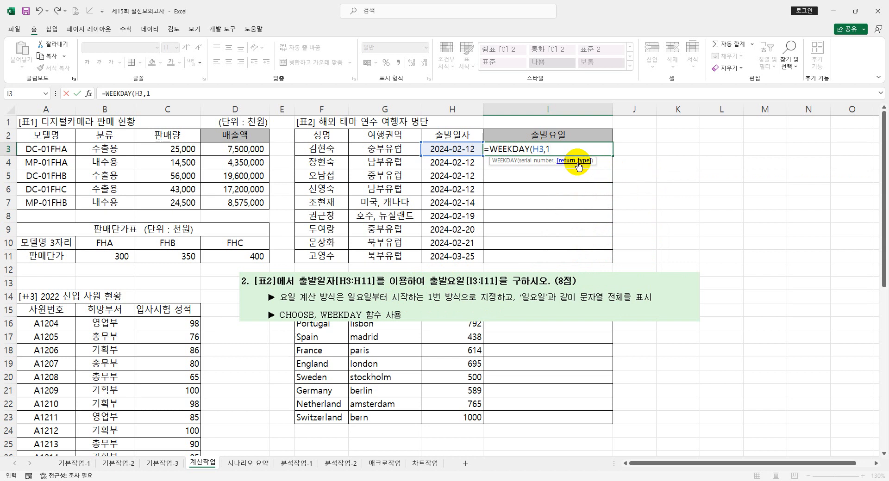
{"action": "key", "text": "ctrl+Return"}
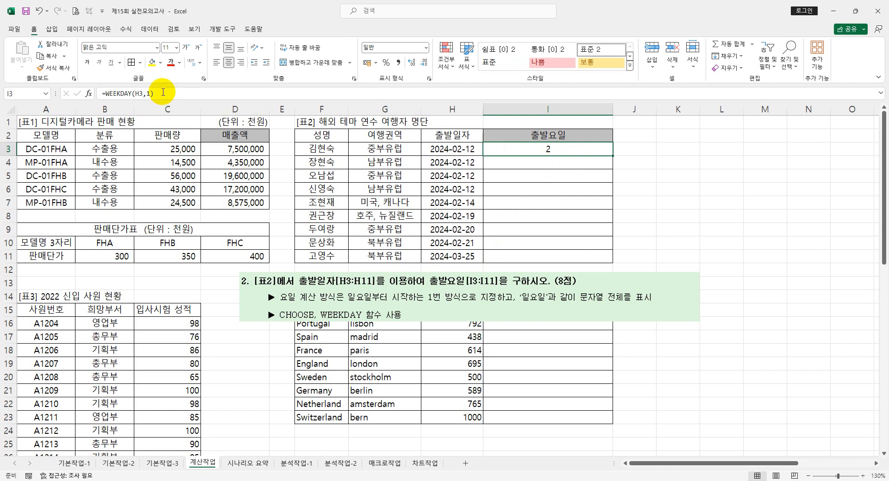
Wrap the WEEKDAY formula in I3 in a CHOOSE function, using it as the index argument.
{"action": "left_click", "coordinate": [102, 94]}
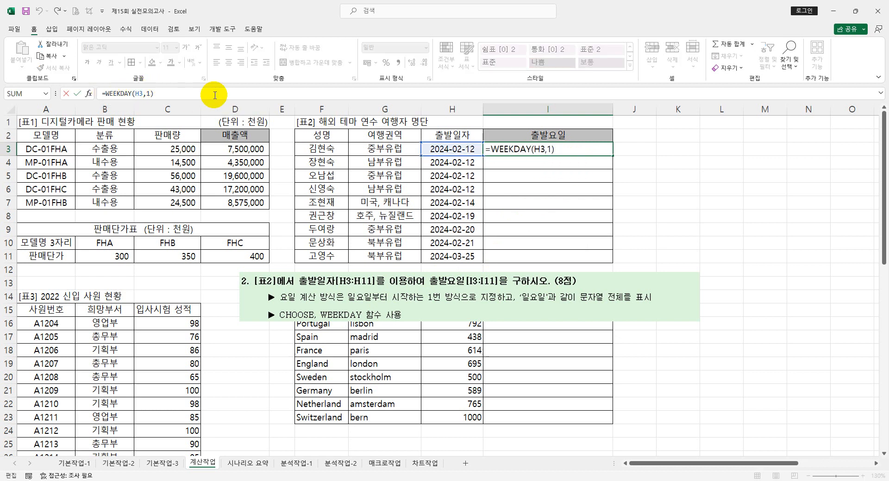
{"action": "type", "text": "cho"}
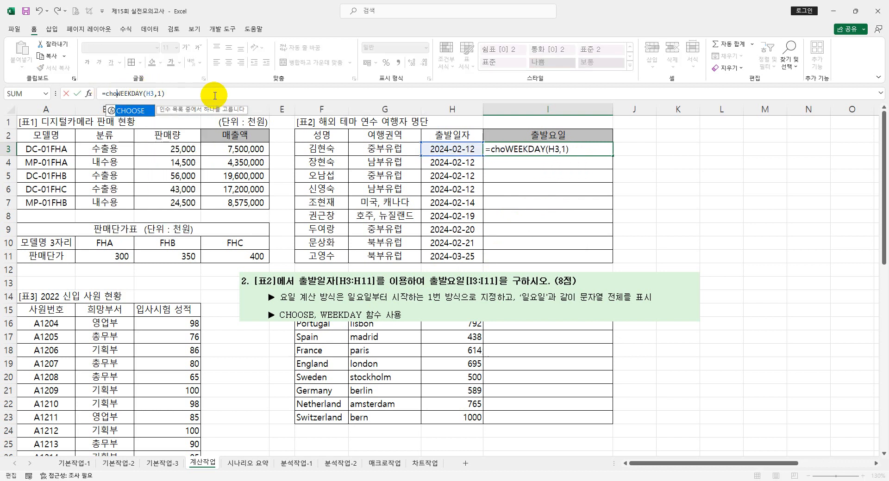
{"action": "key", "text": "Tab"}
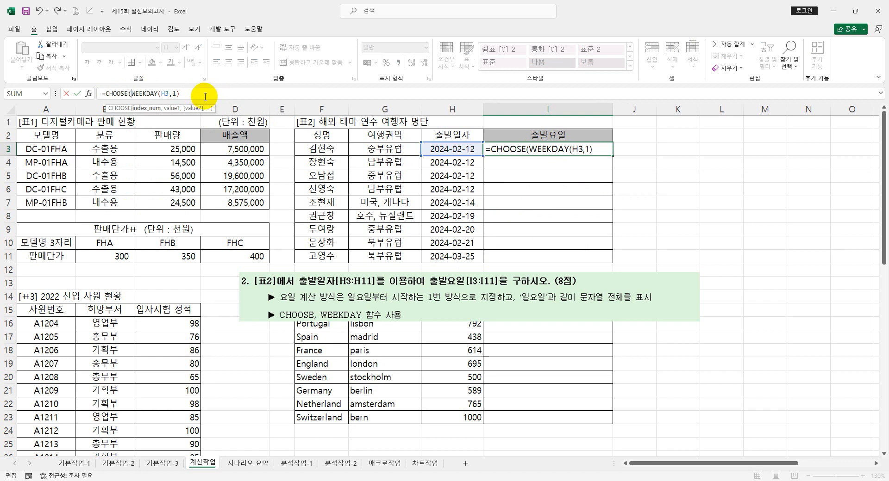
{"action": "left_click", "coordinate": [259, 96]}
{"action": "type", "text": ","}
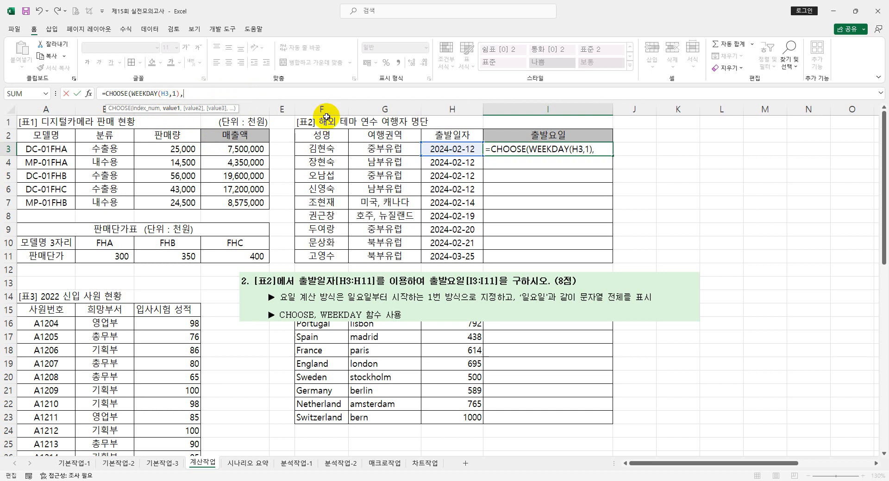
Add "일요일" and "월요일" as the first two CHOOSE values, making the second from a copy of the first.
{"action": "type", "text": "\"일요일\","}
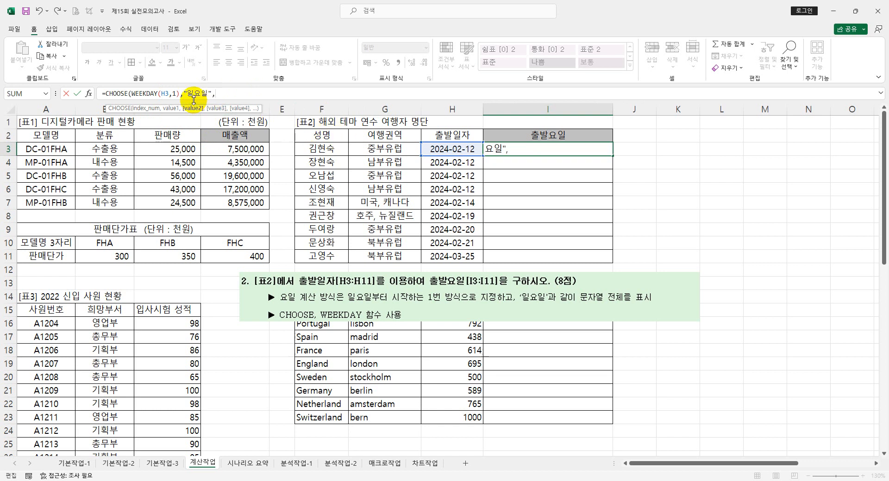
{"action": "left_click_drag", "start_coordinate": [183, 94], "coordinate": [234, 94]}
{"action": "key", "text": "ctrl+c"}
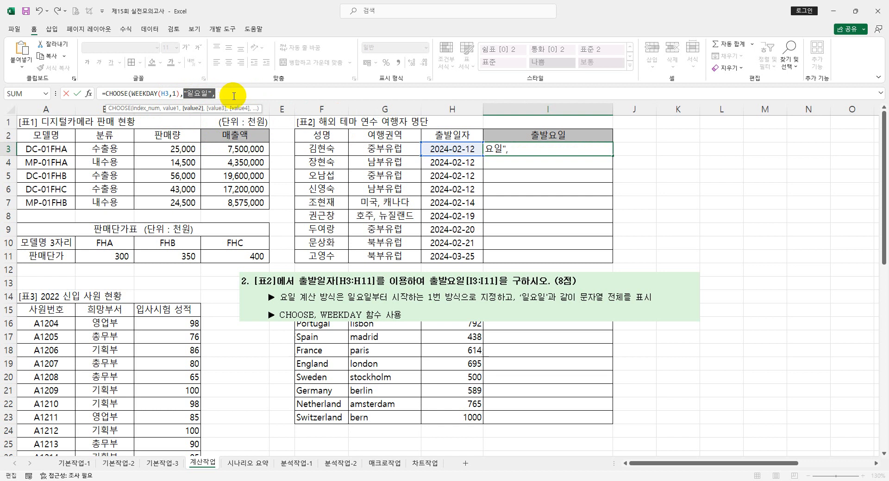
{"action": "left_click", "coordinate": [234, 94]}
{"action": "key", "text": "ctrl+v"}
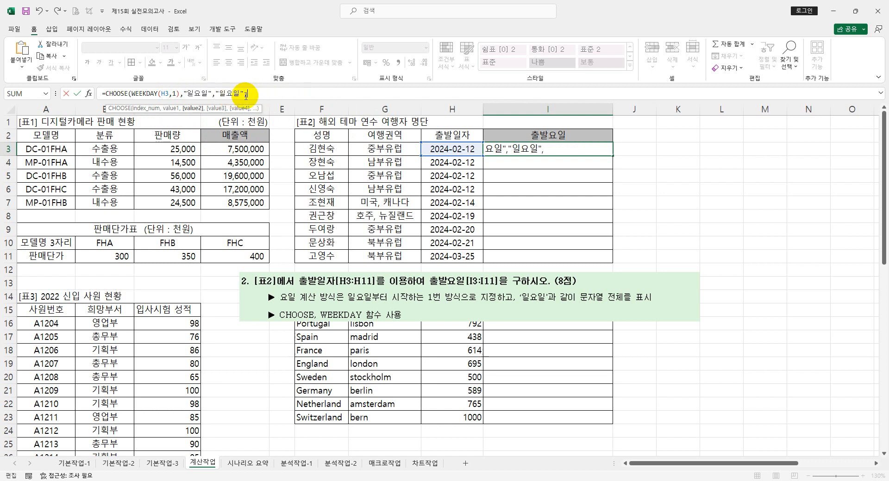
{"action": "left_click", "coordinate": [228, 94]}
{"action": "key", "text": "BackSpace"}
{"action": "type", "text": "ㅇㄹ"}
Append five more copies of "일요일", to the end of the CHOOSE formula.
{"action": "left_click", "coordinate": [265, 96]}
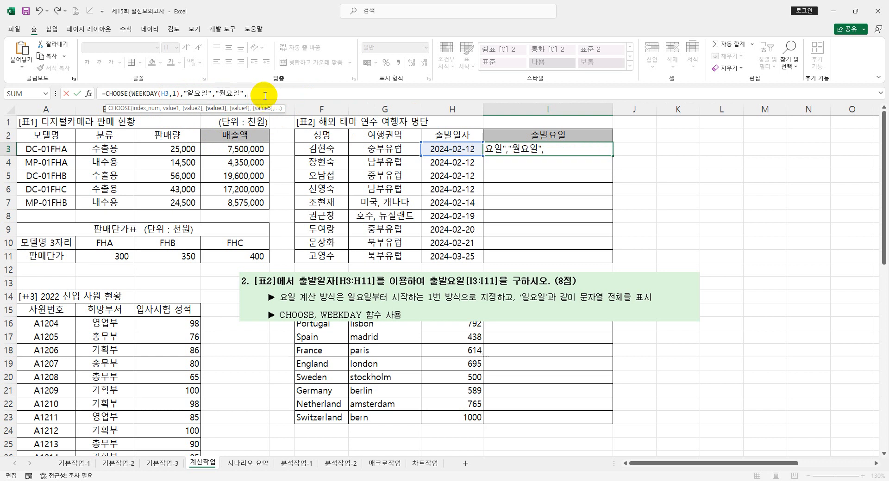
{"action": "key", "text": "ctrl+v"}
{"action": "key", "text": "ctrl+v"}
{"action": "key", "text": "ctrl+v"}
{"action": "key", "text": "ctrl+v"}
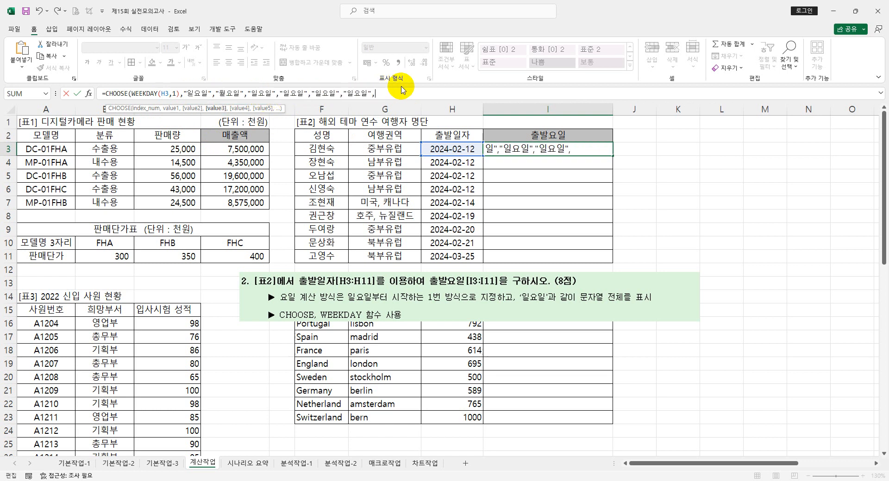
{"action": "key", "text": "ctrl+v"}
Change the third and fourth CHOOSE values to "화요일" and "수요일".
{"action": "left_click", "coordinate": [258, 94]}
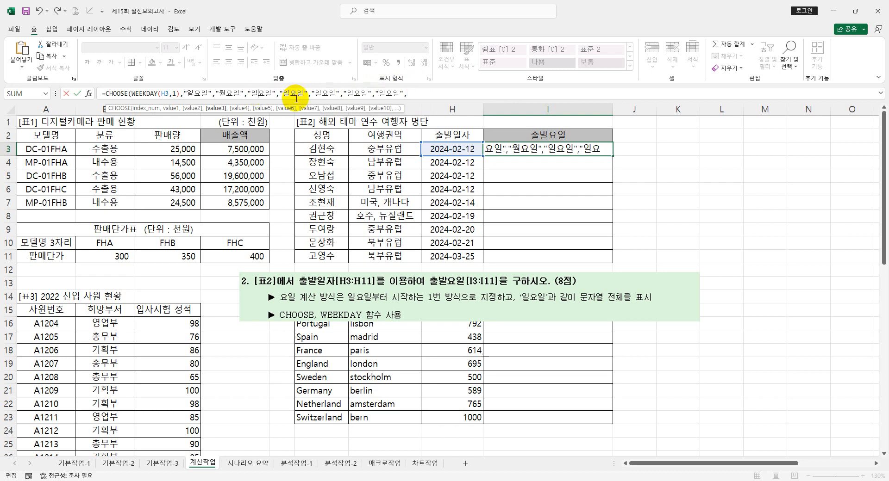
{"action": "key", "text": "BackSpace"}
{"action": "type", "text": "화"}
{"action": "key", "text": "Right"}
{"action": "key", "text": "Right"}
{"action": "key", "text": "Right"}
{"action": "key", "text": "Right"}
{"action": "type", "text": "ㅅ"}
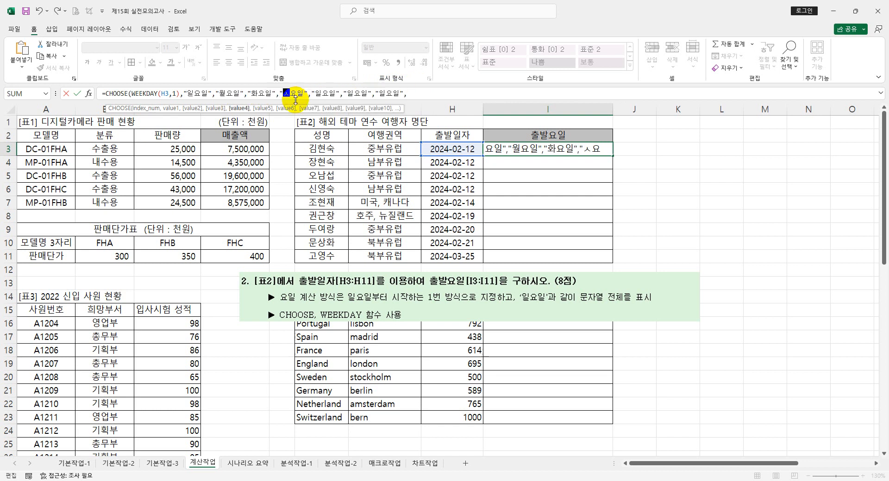
Change the fifth and sixth CHOOSE values to "목요일" and "금요일".
{"action": "key", "text": "Right"}
{"action": "key", "text": "Right"}
{"action": "key", "text": "Right"}
{"action": "key", "text": "Right"}
{"action": "key", "text": "Right"}
{"action": "key", "text": "shift+Right"}
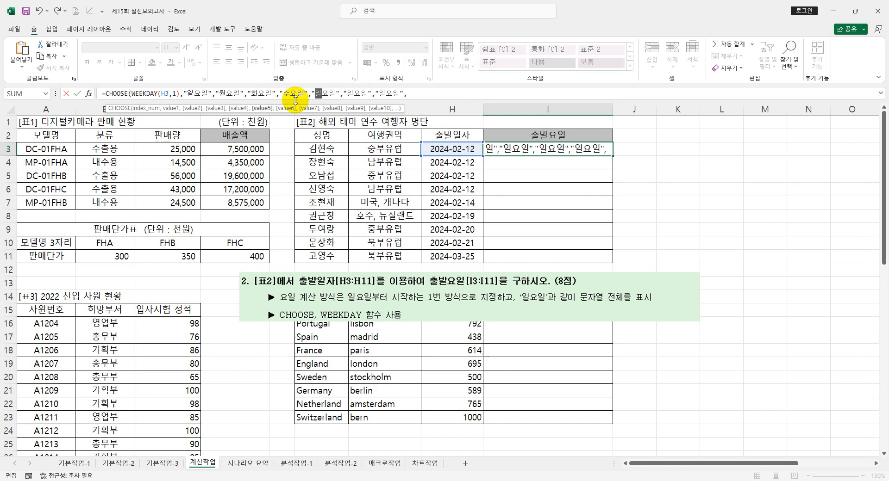
{"action": "type", "text": "목"}
{"action": "key", "text": "Right"}
{"action": "key", "text": "Right"}
{"action": "key", "text": "Right"}
{"action": "key", "text": "shift+Right"}
{"action": "type", "text": "ㄱ"}
Change the seventh CHOOSE value to "토요일" and remove the trailing comma.
{"action": "key", "text": "Right"}
{"action": "key", "text": "Right"}
{"action": "key", "text": "Right"}
{"action": "key", "text": "shift+Right"}
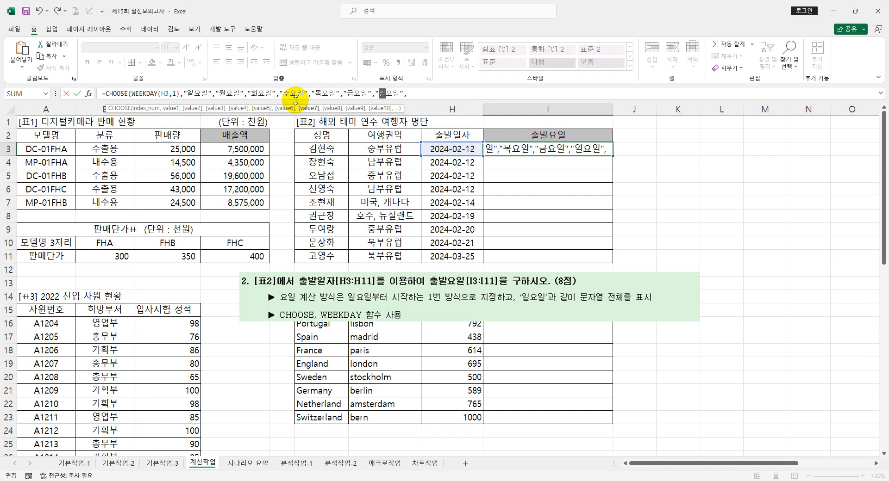
{"action": "type", "text": "토"}
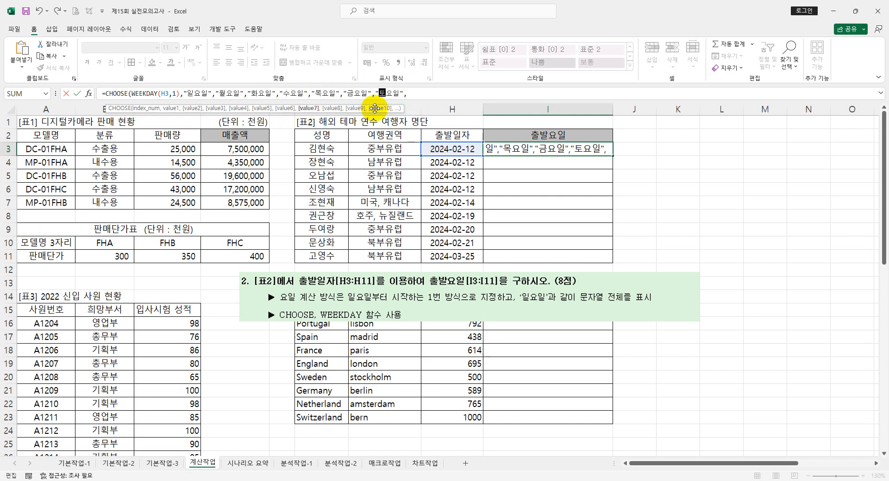
{"action": "left_click", "coordinate": [415, 94]}
{"action": "key", "text": "BackSpace"}
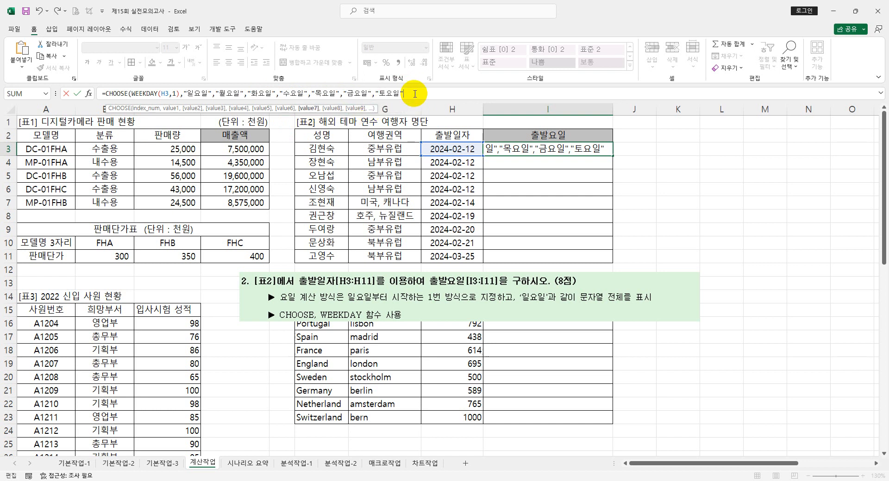
Commit the CHOOSE formula in I3, accepting the closing-parenthesis correction, and fill it down to I11.
{"action": "key", "text": "Return"}
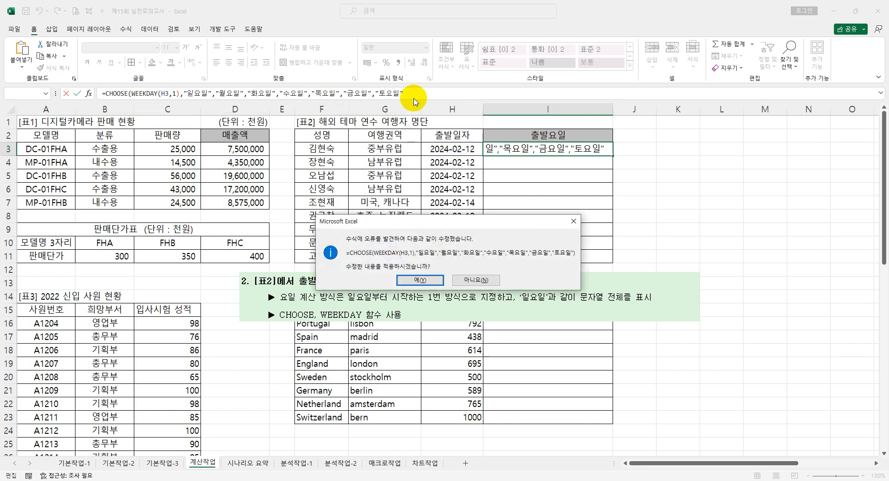
{"action": "key", "text": "Return"}
{"action": "left_click", "coordinate": [545, 149]}
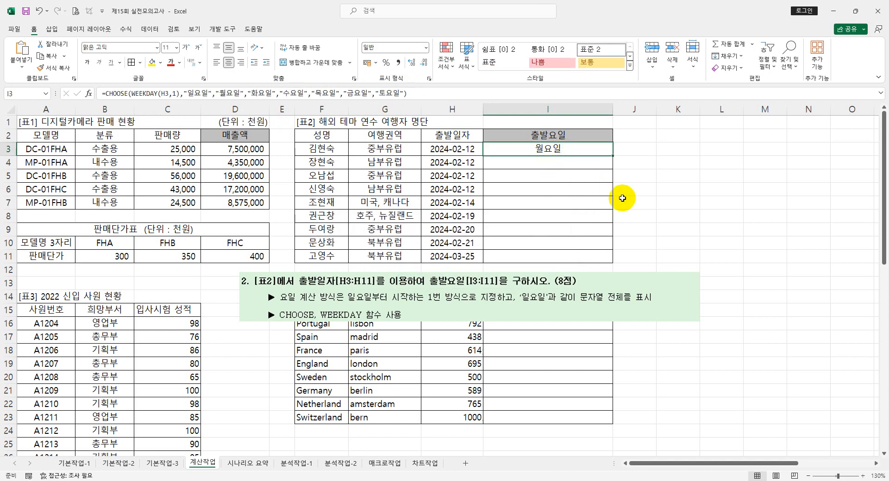
{"action": "left_click_drag", "start_coordinate": [612, 156], "coordinate": [612, 259]}
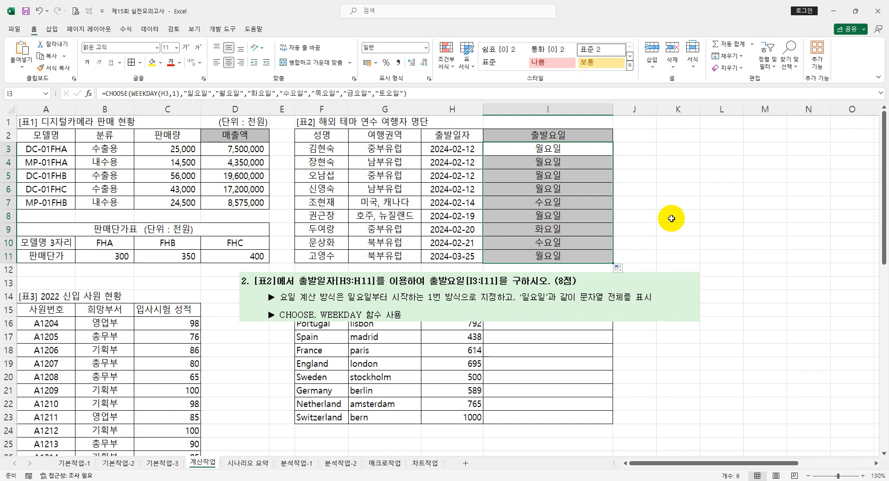
Delete the question 2 instruction picture and move the question 3 picture to just below the 희망부서 criteria cells in row 30.
{"action": "left_click", "coordinate": [670, 301]}
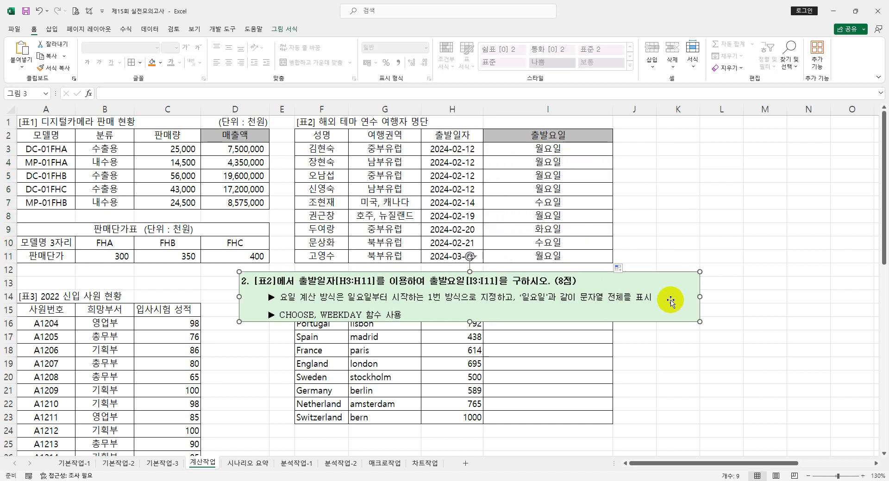
{"action": "key", "text": "Delete"}
{"action": "scroll", "coordinate": [170, 296], "scroll_direction": "down", "scroll_amount": 3}
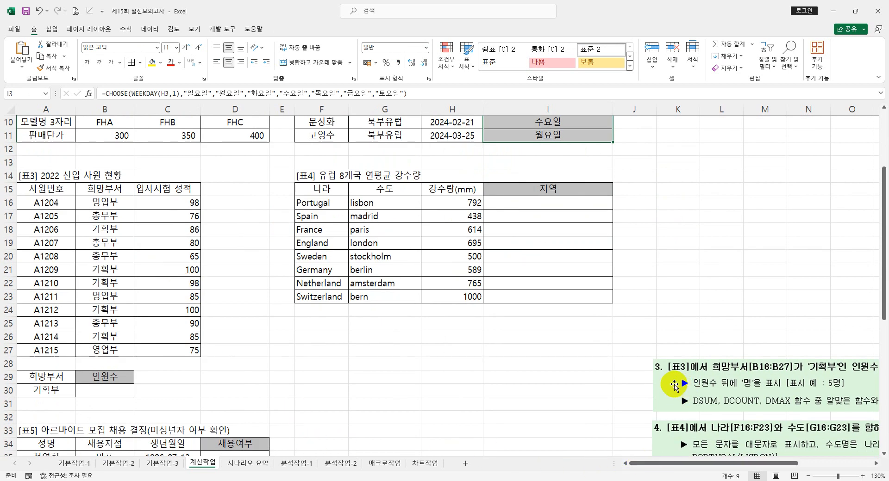
{"action": "left_click_drag", "start_coordinate": [671, 385], "coordinate": [220, 409]}
{"action": "left_click_drag", "start_coordinate": [94, 416], "coordinate": [20, 422]}
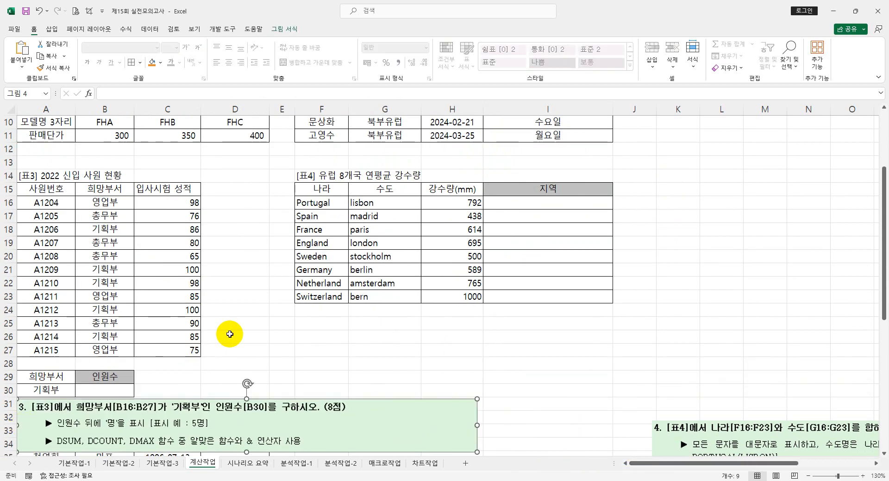
{"action": "scroll", "coordinate": [234, 321], "scroll_direction": "down", "scroll_amount": 3}
{"action": "left_click_drag", "start_coordinate": [319, 382], "coordinate": [316, 389]}
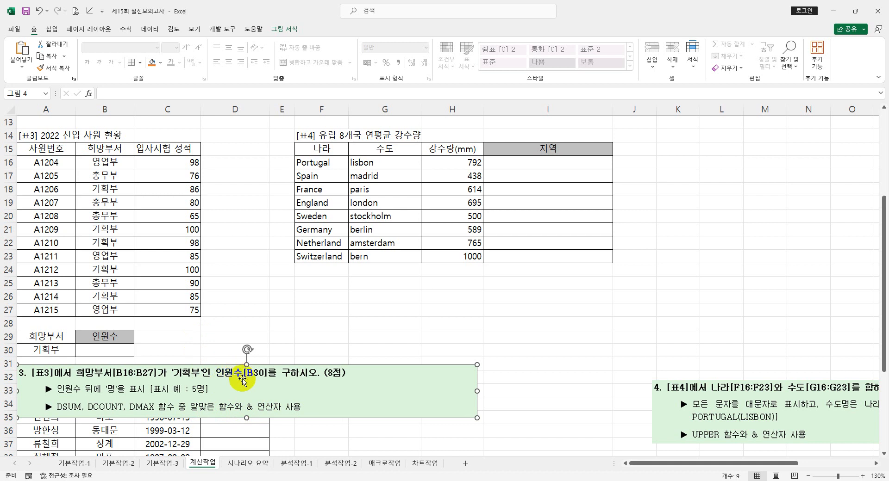
Enter the formula =DCOUNT(A15:C27,C15,A29:A30) in the 인원수 cell B30.
{"action": "left_click", "coordinate": [121, 350]}
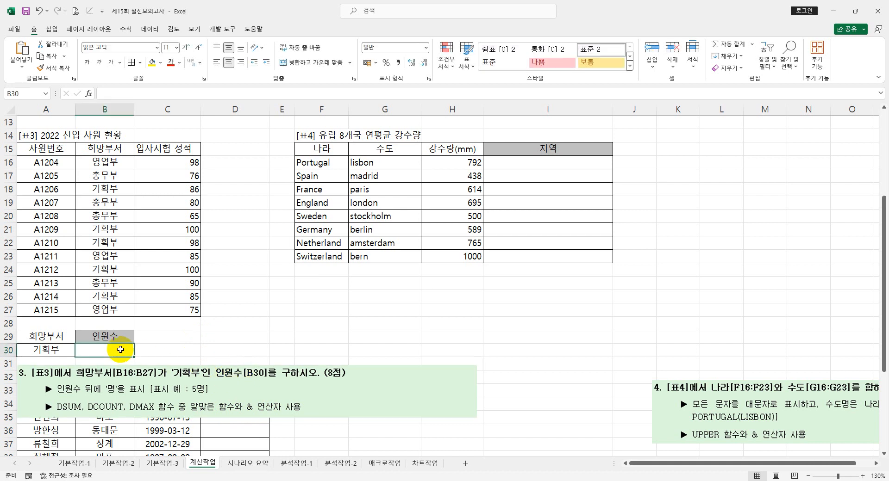
{"action": "type", "text": "=dco"}
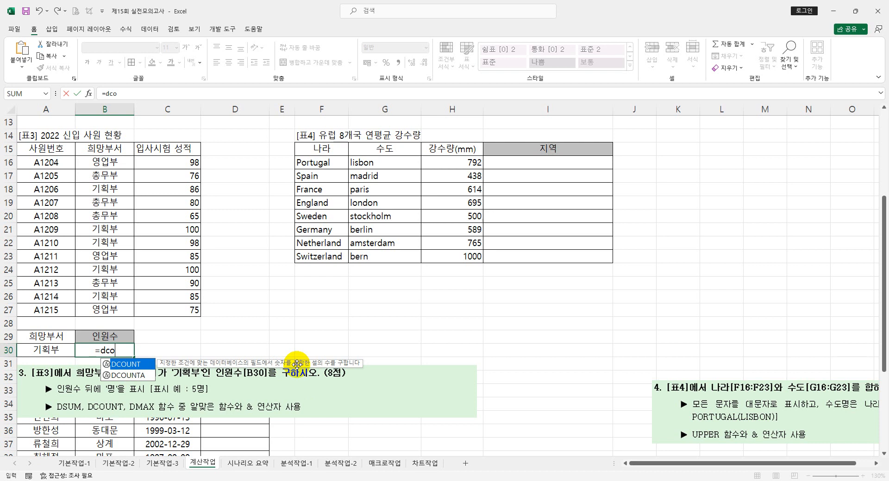
{"action": "key", "text": "Tab"}
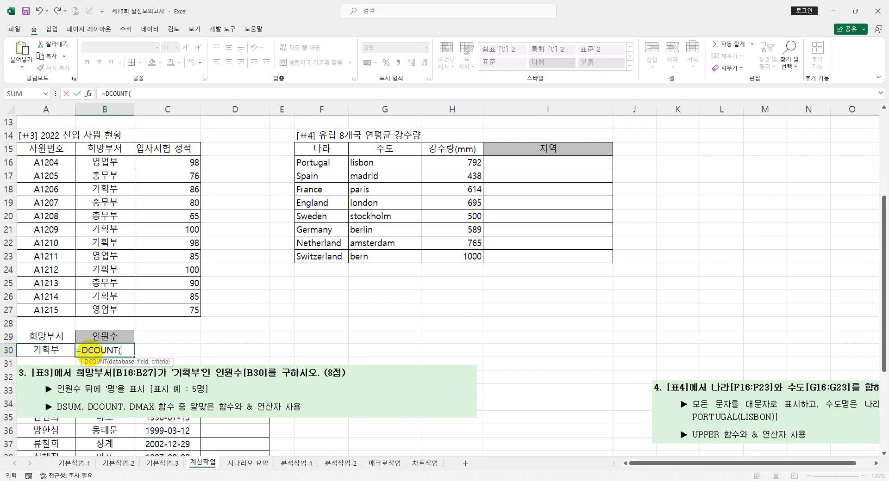
{"action": "left_click", "coordinate": [36, 151]}
{"action": "left_click_drag", "start_coordinate": [36, 151], "coordinate": [167, 314]}
{"action": "type", "text": ","}
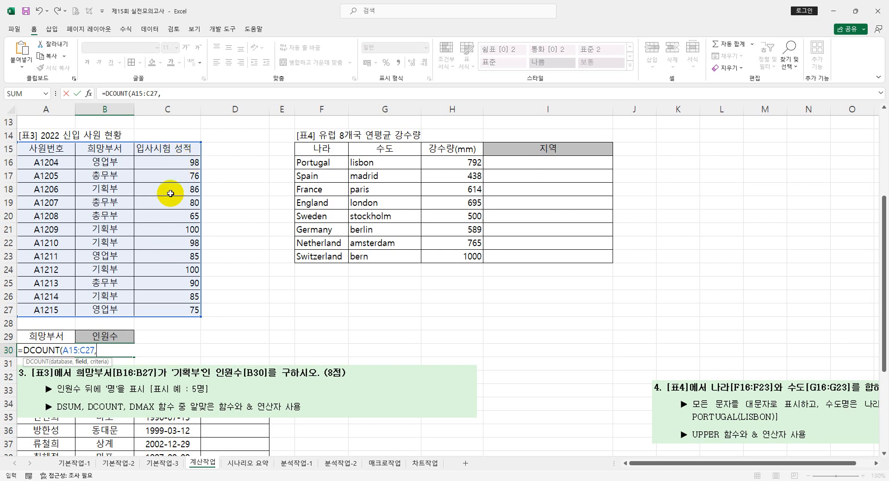
{"action": "left_click", "coordinate": [168, 149]}
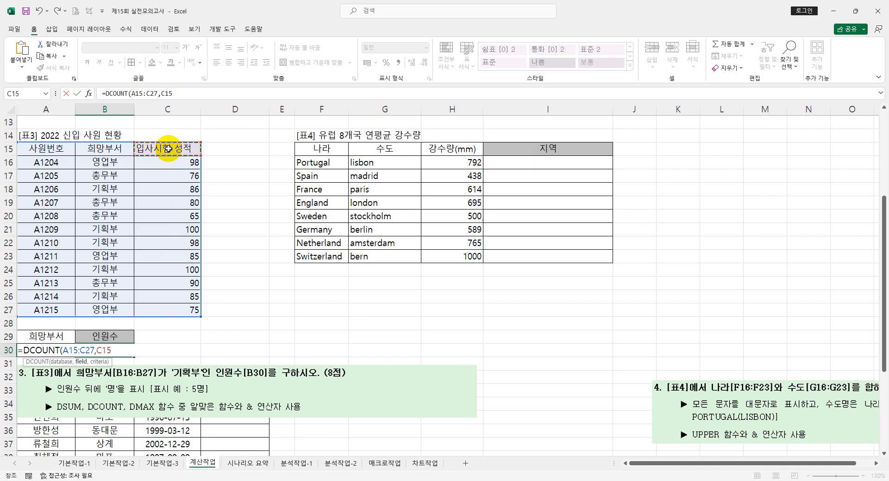
{"action": "type", "text": ","}
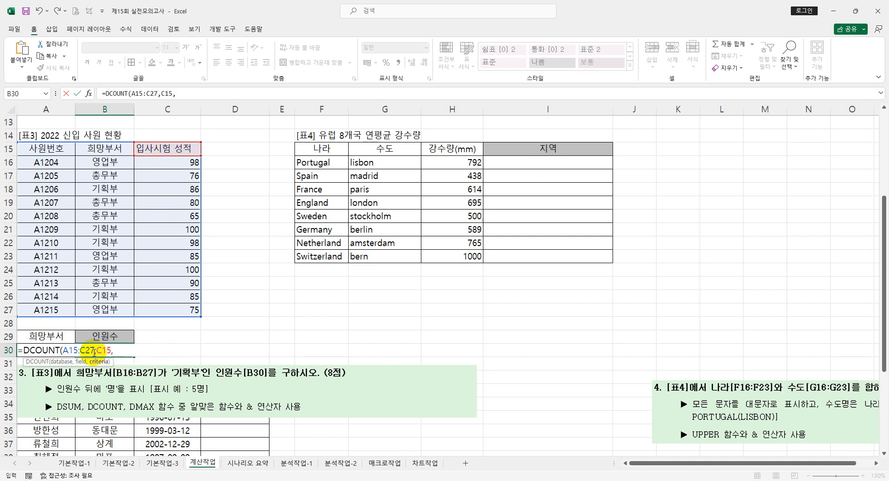
{"action": "left_click", "coordinate": [54, 337]}
{"action": "left_click_drag", "start_coordinate": [54, 336], "coordinate": [54, 351]}
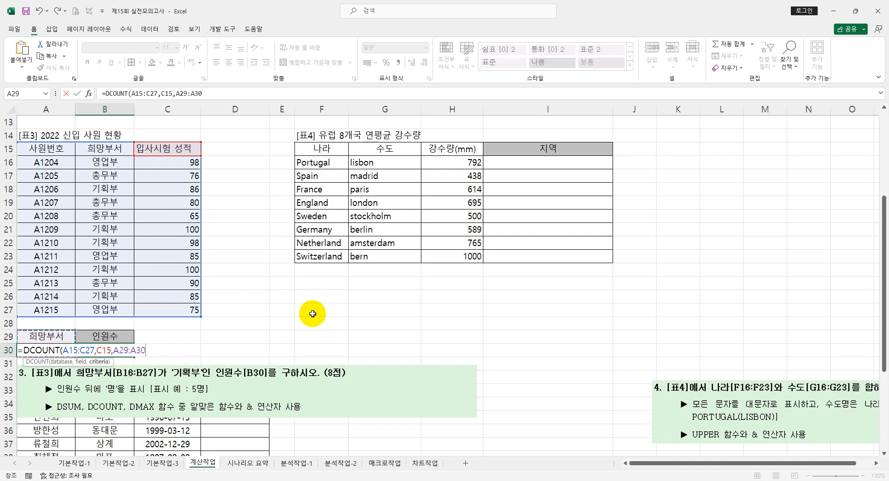
{"action": "key", "text": "Return"}
Append &"명" to the end of the DCOUNT formula in B30.
{"action": "left_click", "coordinate": [132, 353]}
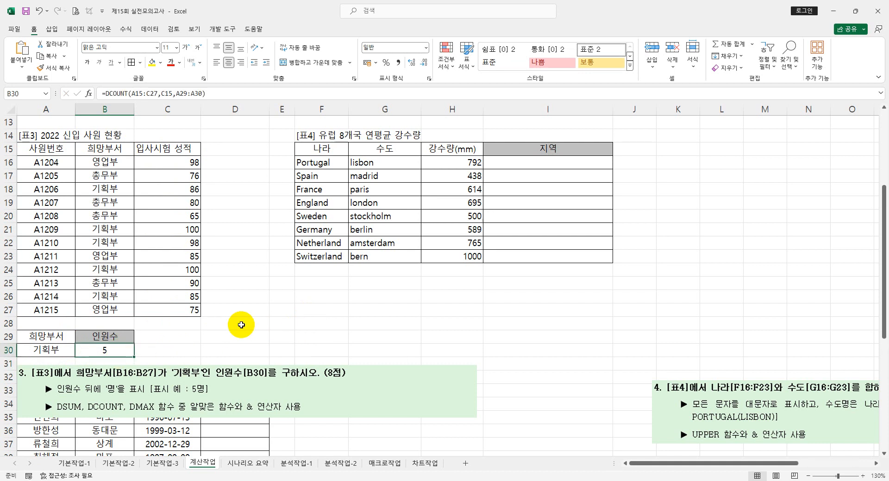
{"action": "left_click", "coordinate": [212, 94]}
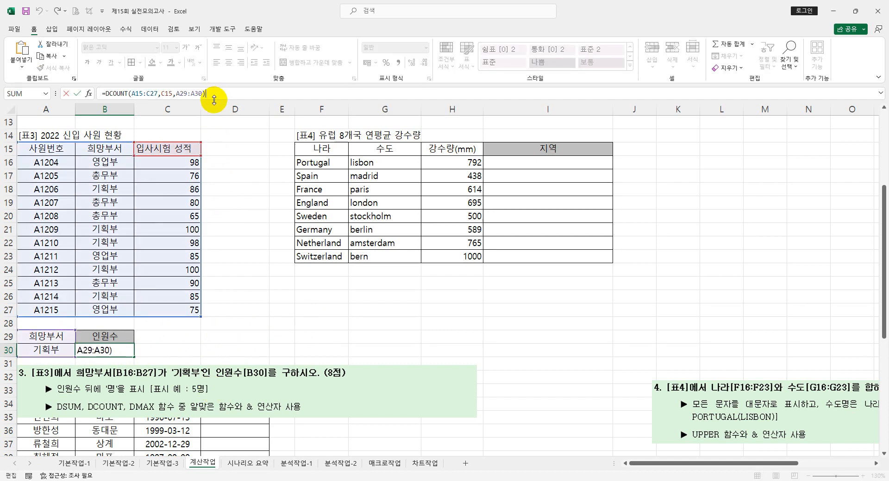
{"action": "type", "text": "&\"명\""}
{"action": "key", "text": "Return"}
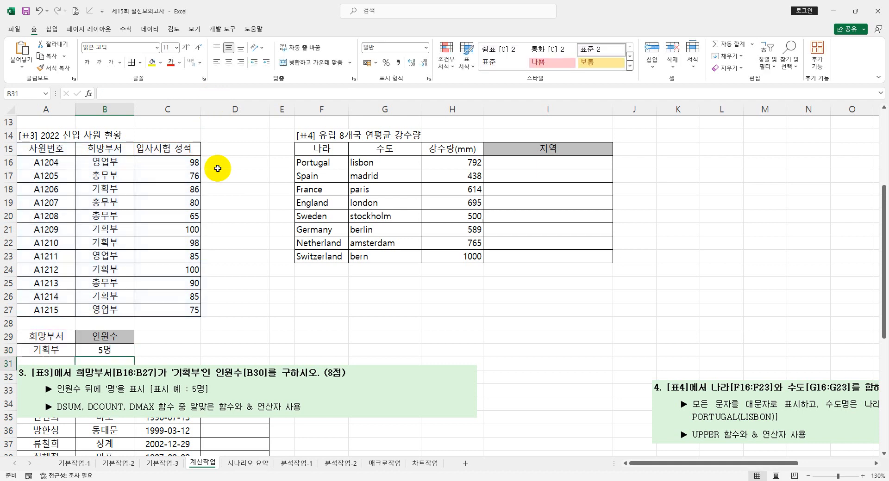
{"action": "left_click", "coordinate": [118, 351]}
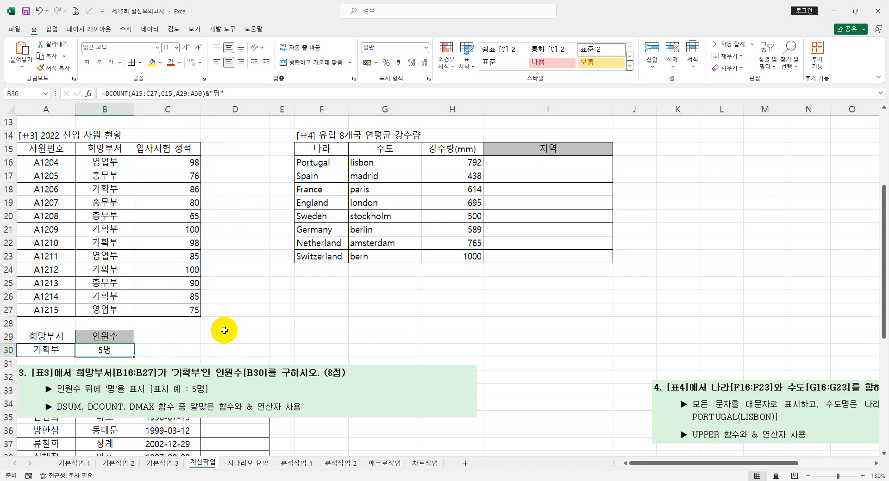
Delete the question 3 instruction picture and move the question 4 picture to just below the 표4 rainfall table.
{"action": "left_click", "coordinate": [404, 379]}
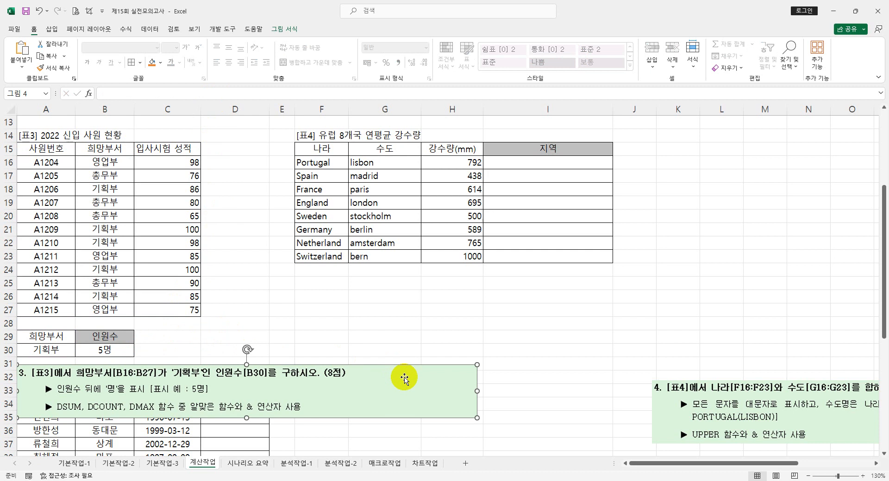
{"action": "key", "text": "Delete"}
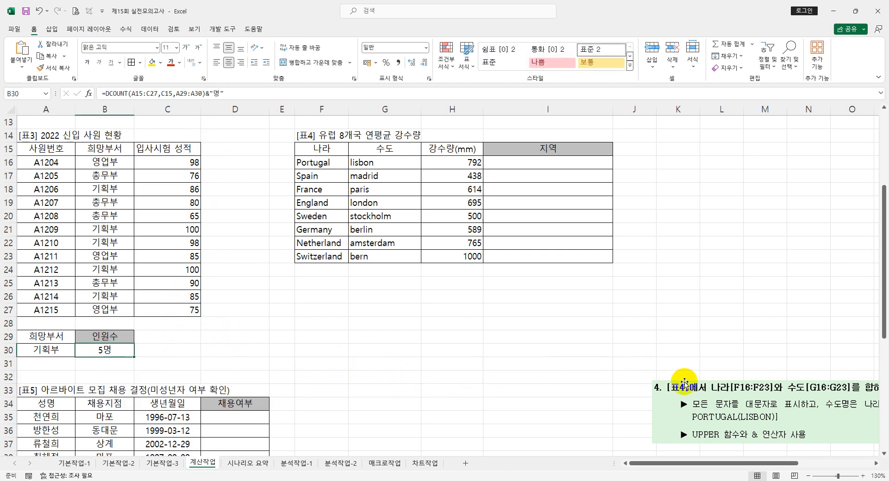
{"action": "left_click_drag", "start_coordinate": [706, 399], "coordinate": [283, 302]}
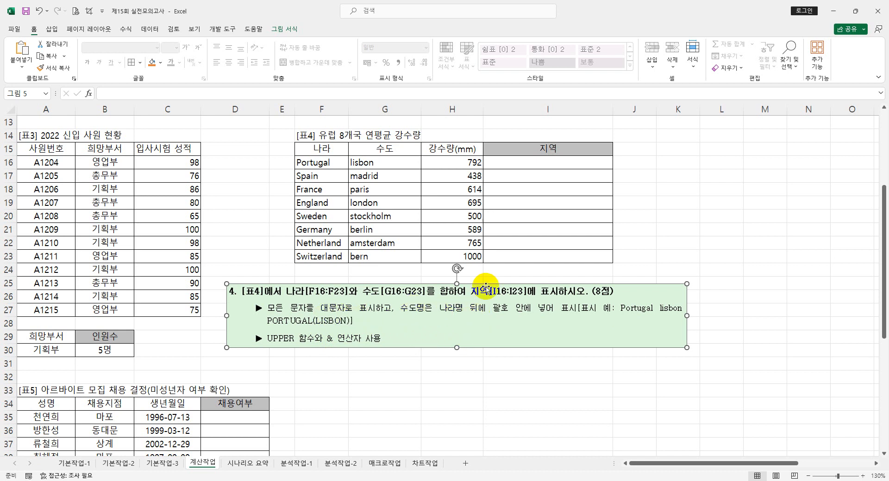
Enter =F16&"(" in the first 지역 cell, I16, to join the country name with an opening parenthesis.
{"action": "left_click", "coordinate": [521, 165]}
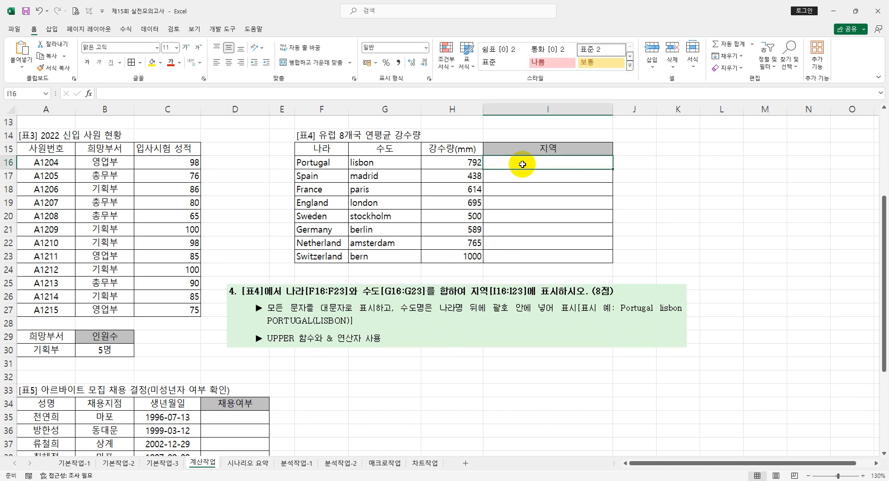
{"action": "type", "text": "="}
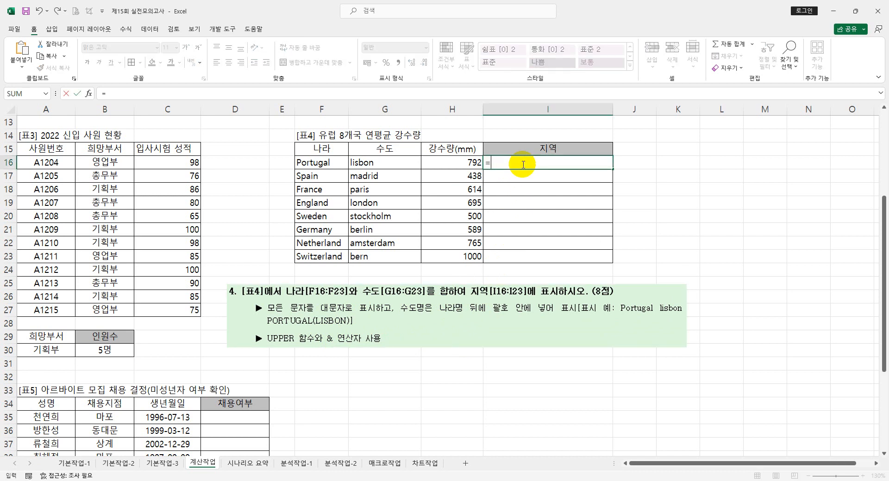
{"action": "left_click", "coordinate": [337, 163]}
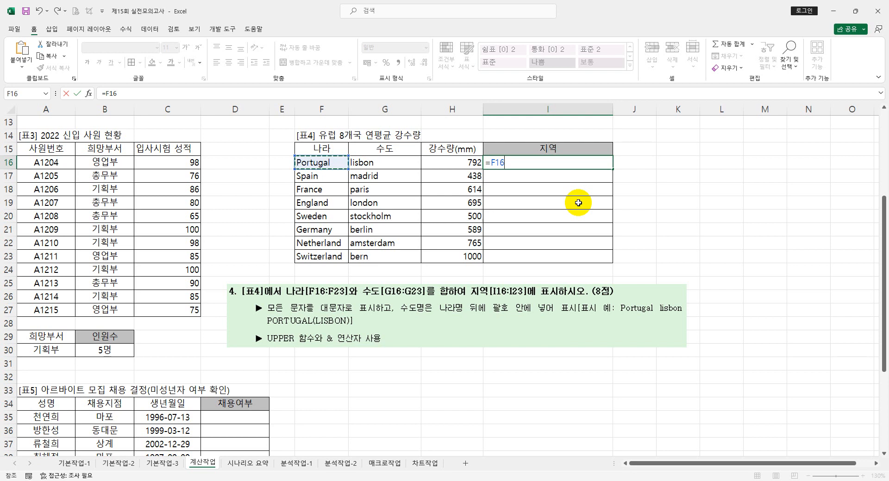
{"action": "type", "text": "&\"(\""}
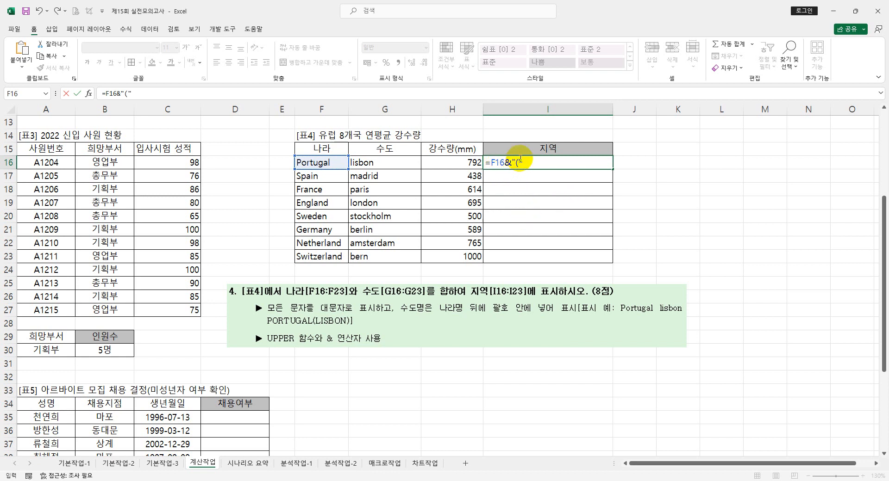
{"action": "left_click", "coordinate": [534, 179]}
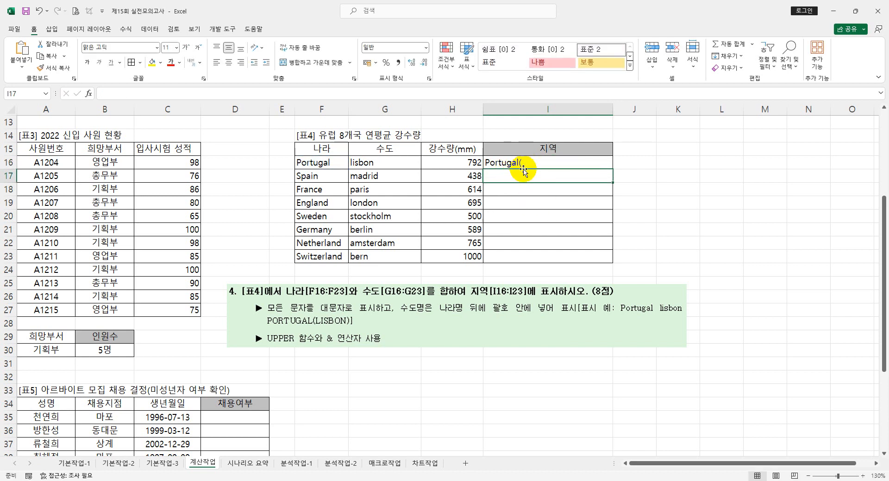
Append &G16 to the I16 formula to add the capital city after the opening parenthesis.
{"action": "left_click", "coordinate": [529, 163]}
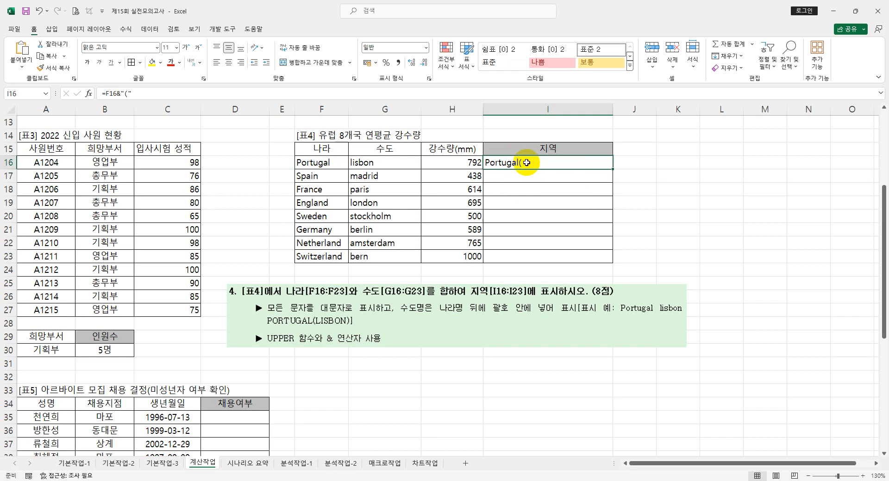
{"action": "left_click", "coordinate": [144, 93]}
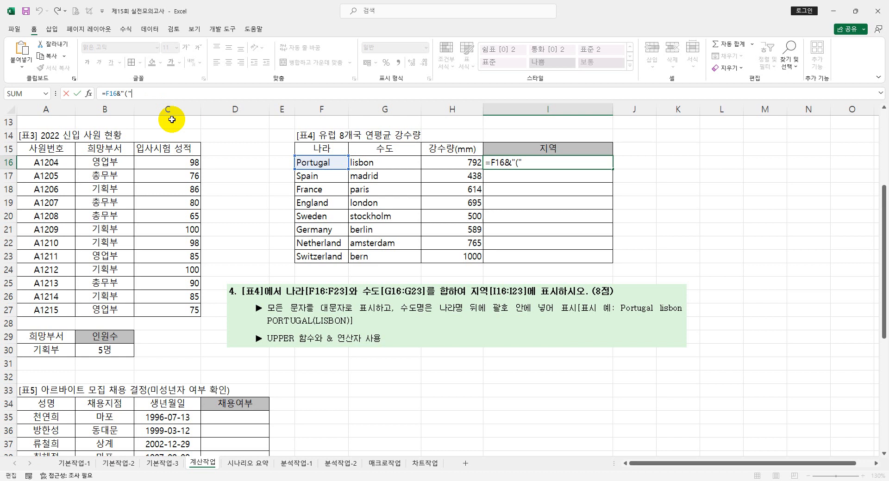
{"action": "type", "text": "&"}
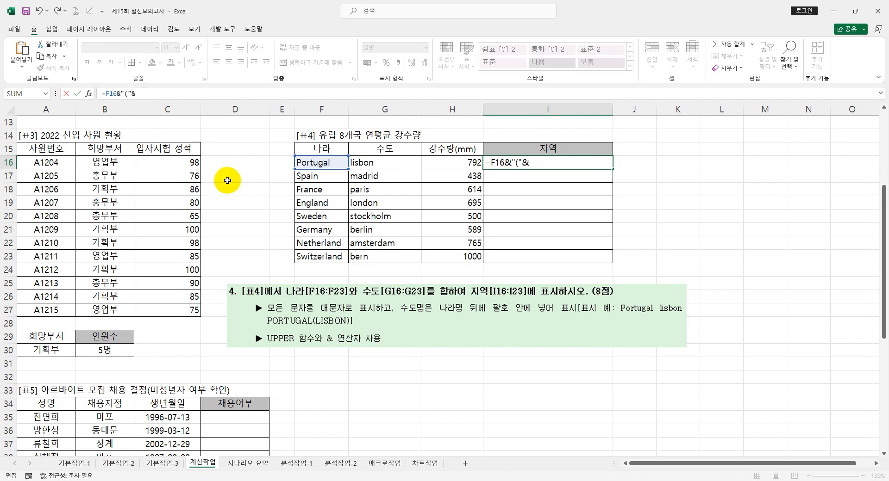
{"action": "left_click", "coordinate": [383, 163]}
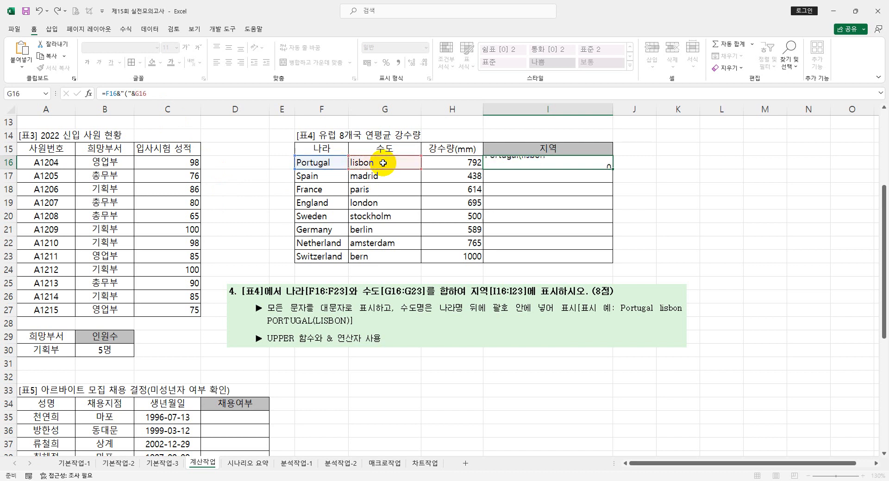
{"action": "key", "text": "Return"}
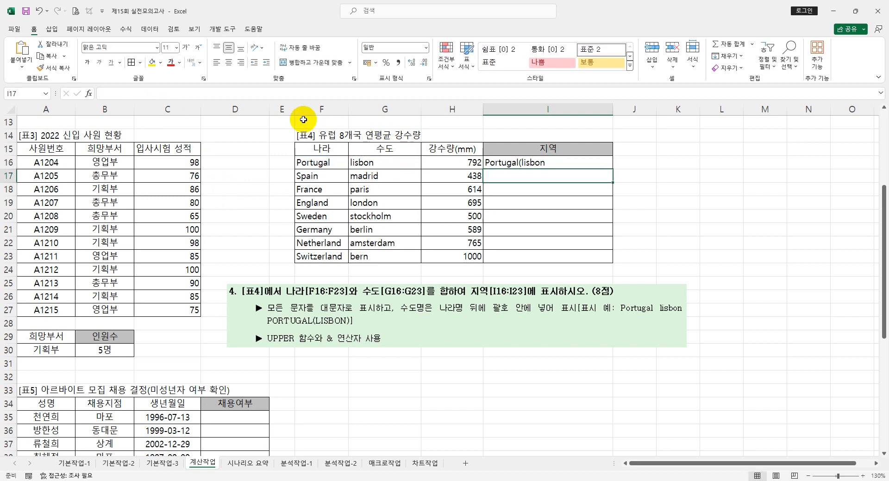
Append &")" to the I16 formula to close the parenthesis after the capital city.
{"action": "left_click", "coordinate": [519, 159]}
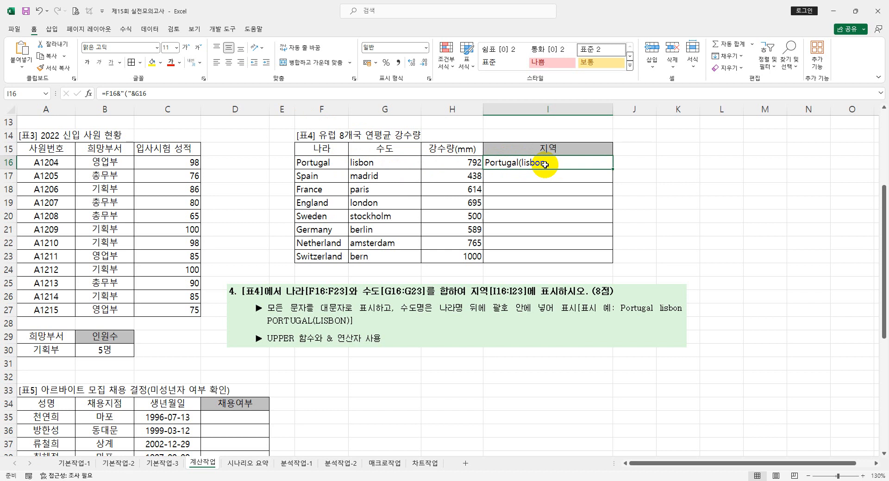
{"action": "left_click", "coordinate": [176, 94]}
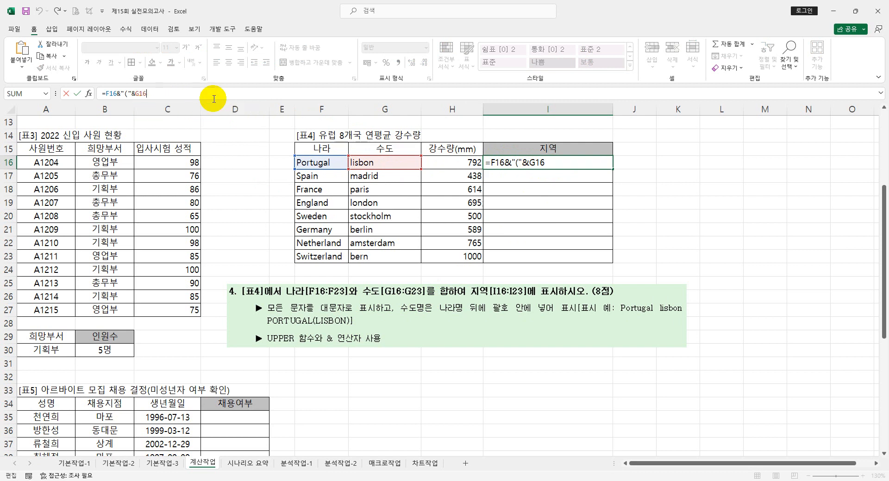
{"action": "type", "text": "&\")\""}
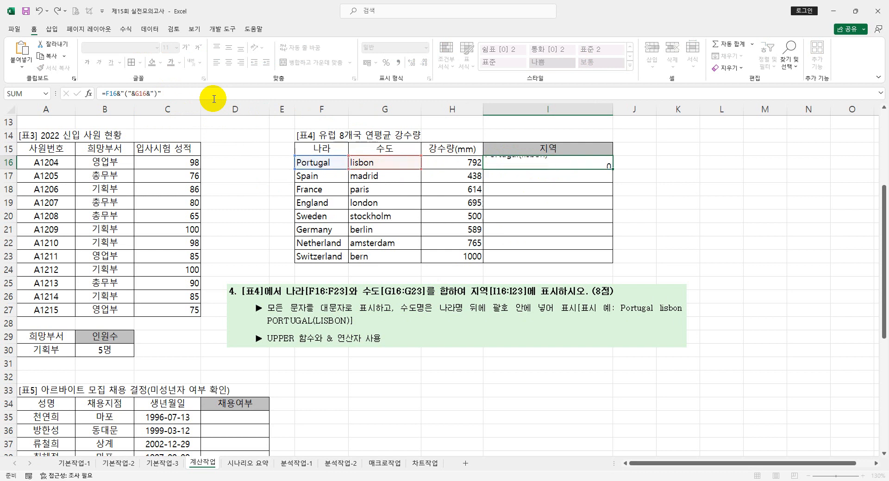
{"action": "key", "text": "Return"}
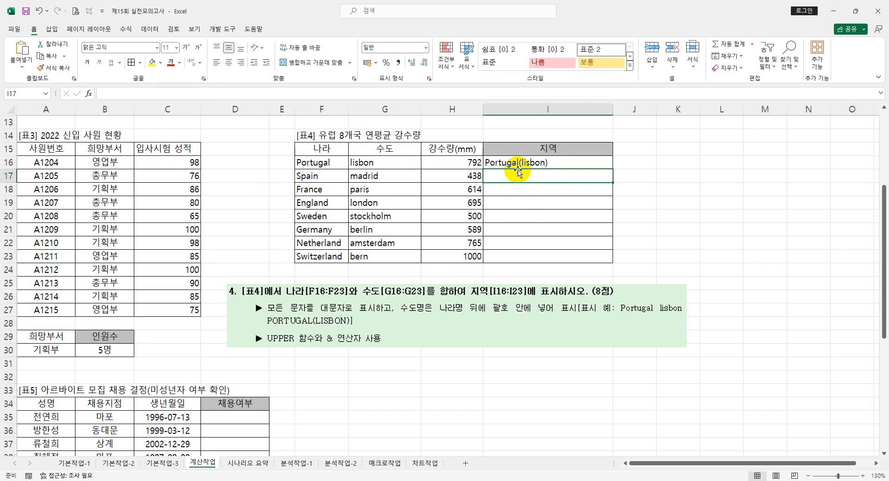
Wrap the I16 formula in UPPER as =UPPER(F16&"("&G16&")") and fill it down to I23.
{"action": "left_click", "coordinate": [536, 163]}
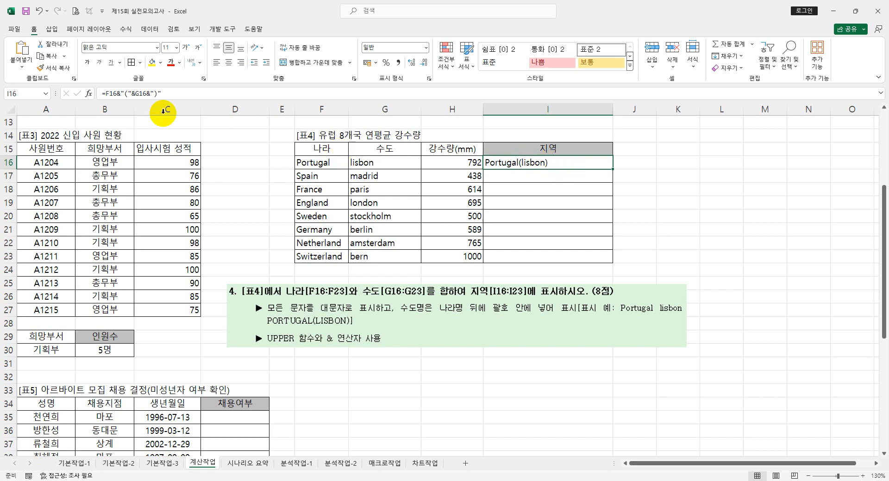
{"action": "left_click", "coordinate": [106, 93]}
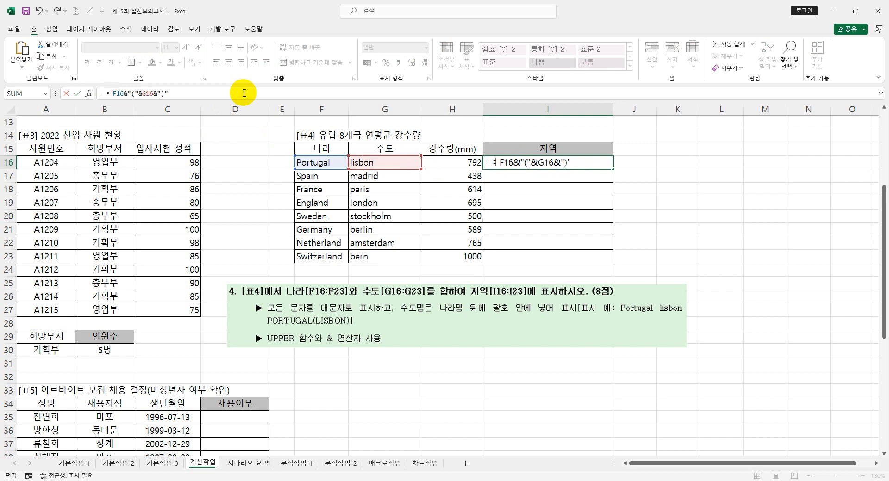
{"action": "type", "text": "up"}
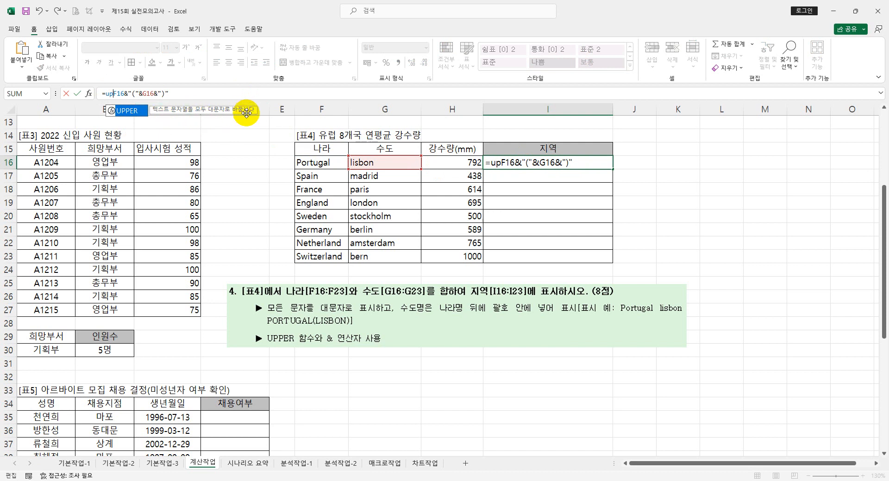
{"action": "key", "text": "Tab"}
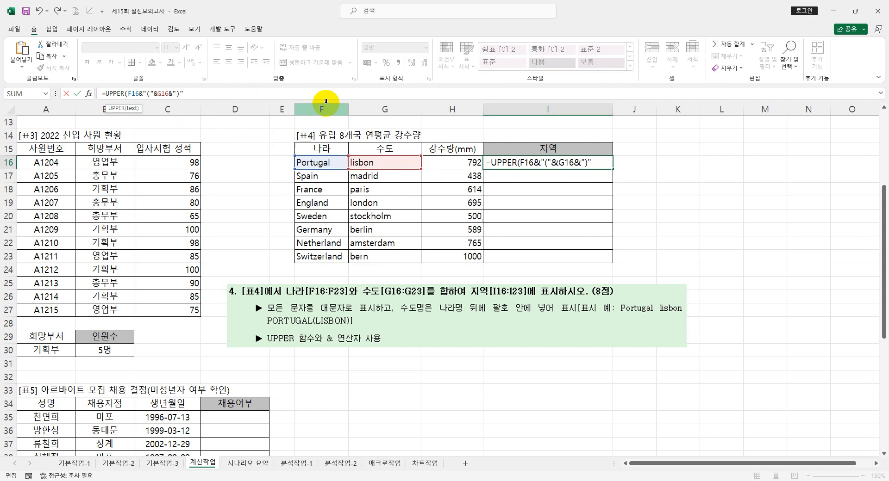
{"action": "key", "text": "Return"}
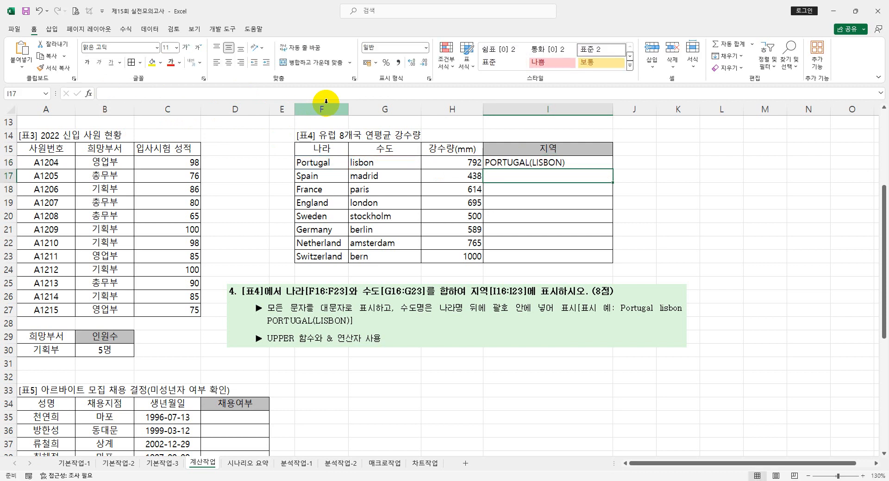
{"action": "left_click", "coordinate": [554, 163]}
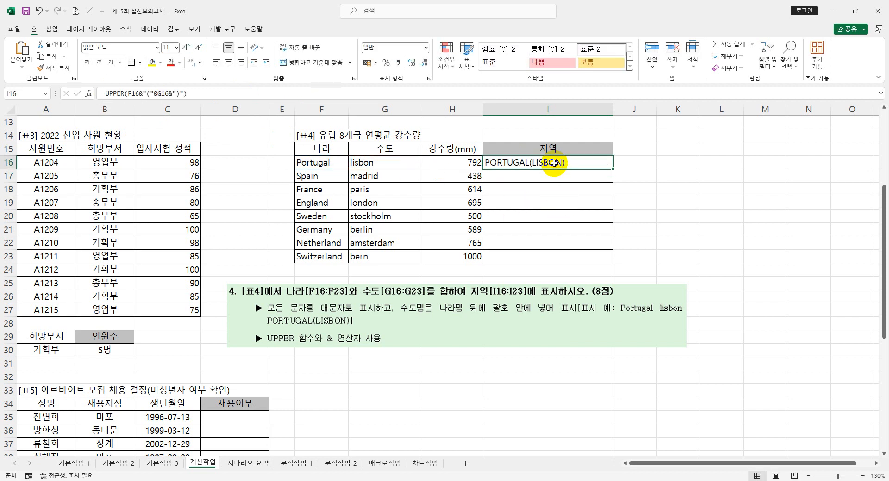
{"action": "left_click_drag", "start_coordinate": [612, 170], "coordinate": [612, 260]}
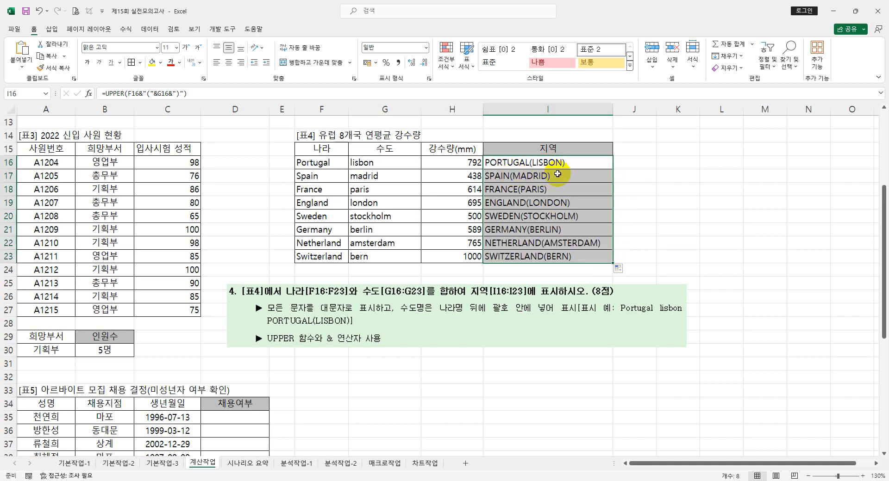
Read the question 5 instructions for 표5's 채용여부 column and check the 기준일 cell B48.
{"action": "left_click", "coordinate": [650, 225]}
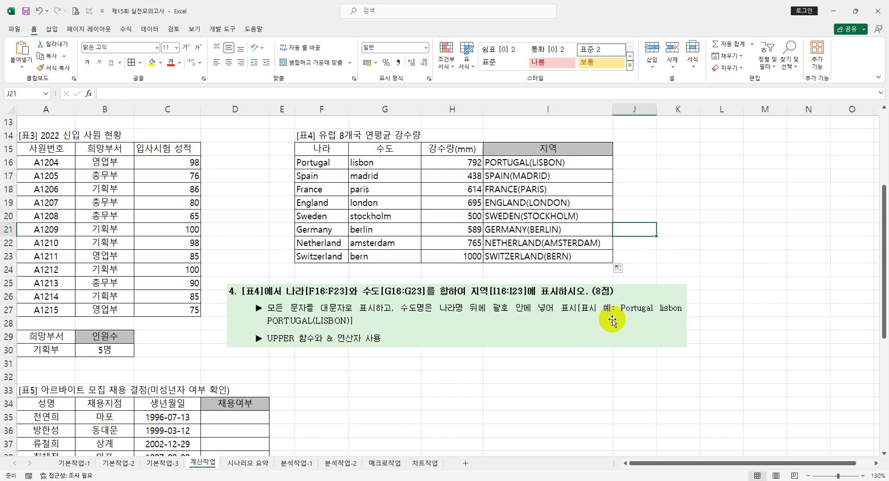
{"action": "scroll", "coordinate": [265, 324], "scroll_direction": "down", "scroll_amount": 1}
{"action": "scroll", "coordinate": [265, 323], "scroll_direction": "down", "scroll_amount": 3}
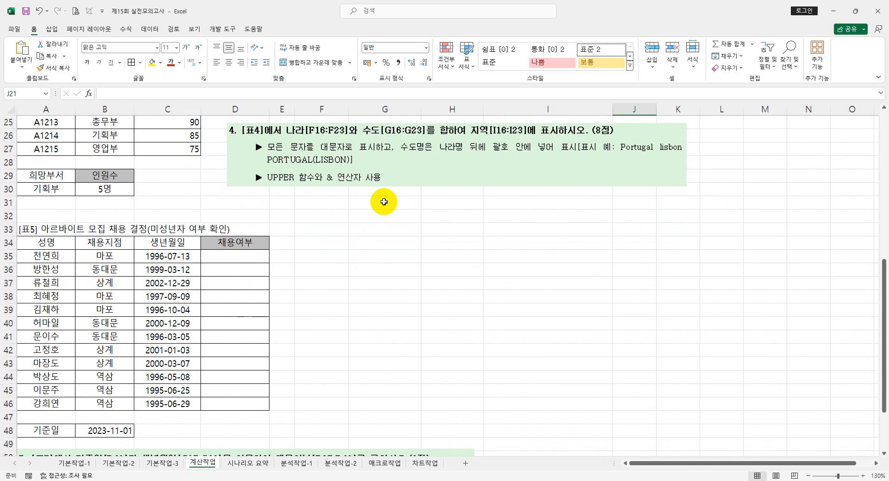
{"action": "left_click", "coordinate": [431, 182]}
{"action": "key", "text": "Escape"}
{"action": "scroll", "coordinate": [410, 238], "scroll_direction": "down", "scroll_amount": 2}
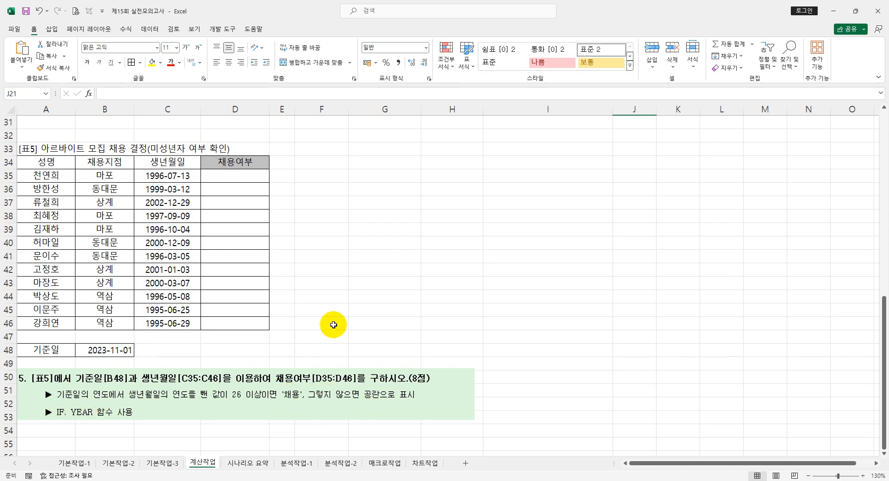
{"action": "left_click", "coordinate": [357, 300]}
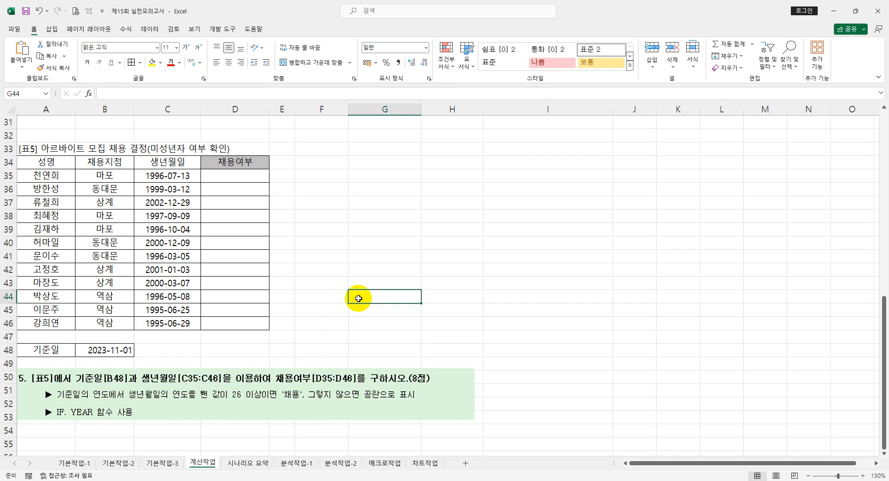
{"action": "left_click", "coordinate": [241, 175]}
{"action": "scroll", "coordinate": [288, 212], "scroll_direction": "up", "scroll_amount": 1}
{"action": "scroll", "coordinate": [288, 212], "scroll_direction": "down", "scroll_amount": 1}
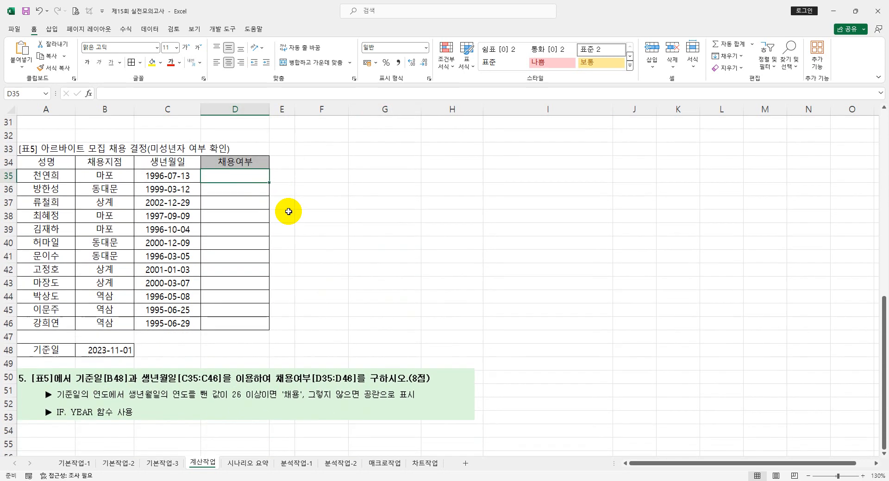
{"action": "left_click", "coordinate": [113, 350]}
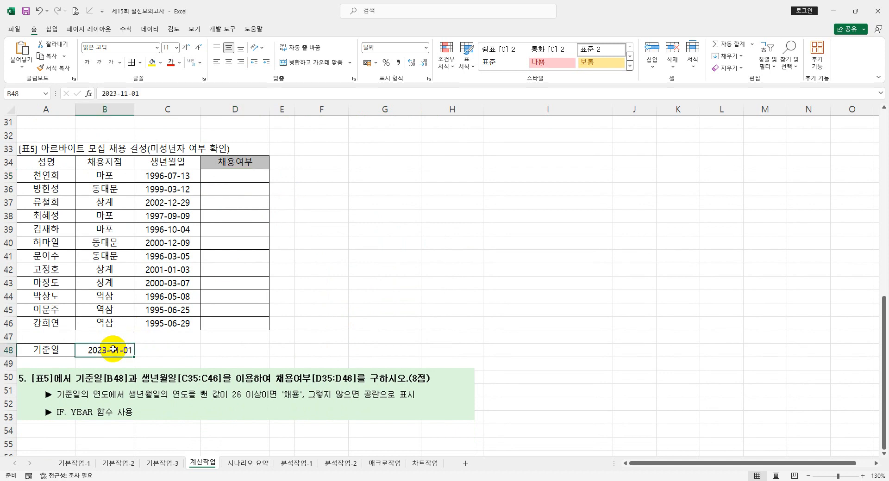
Enter =YEAR($B$48) in the first 채용여부 cell, D35, to extract the year of the 기준일 with an absolute reference.
{"action": "left_click", "coordinate": [252, 179]}
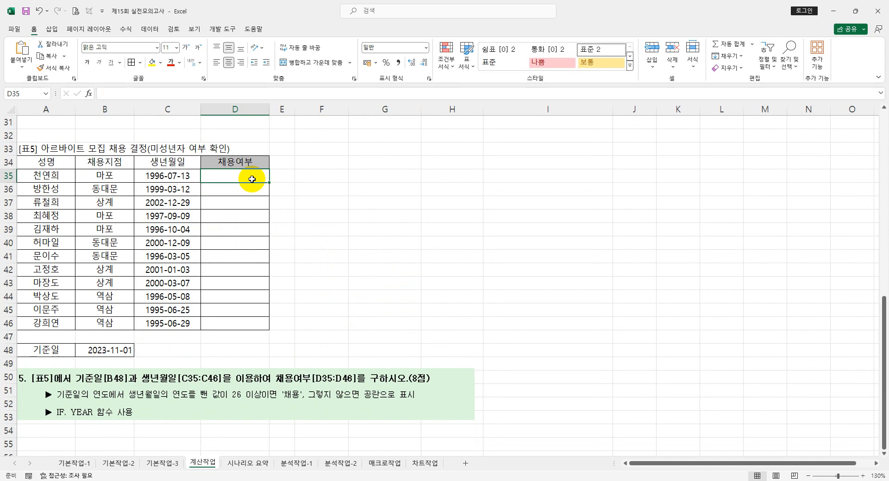
{"action": "type", "text": "=ye"}
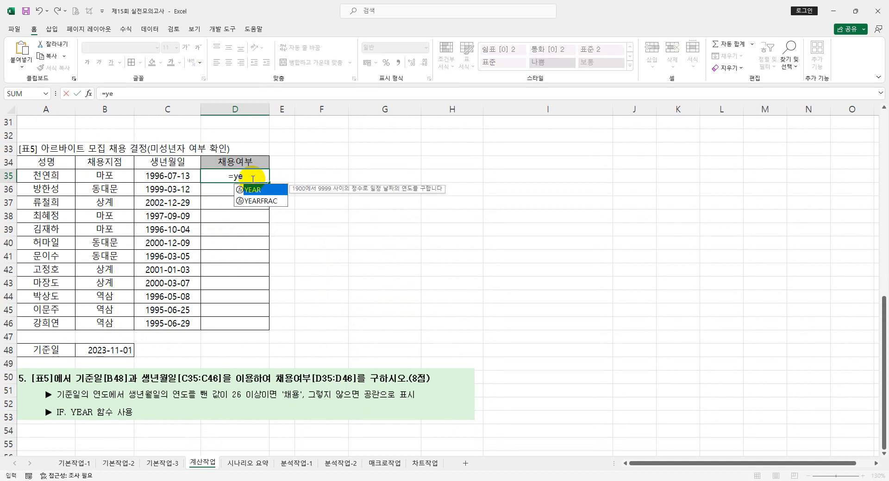
{"action": "key", "text": "Tab"}
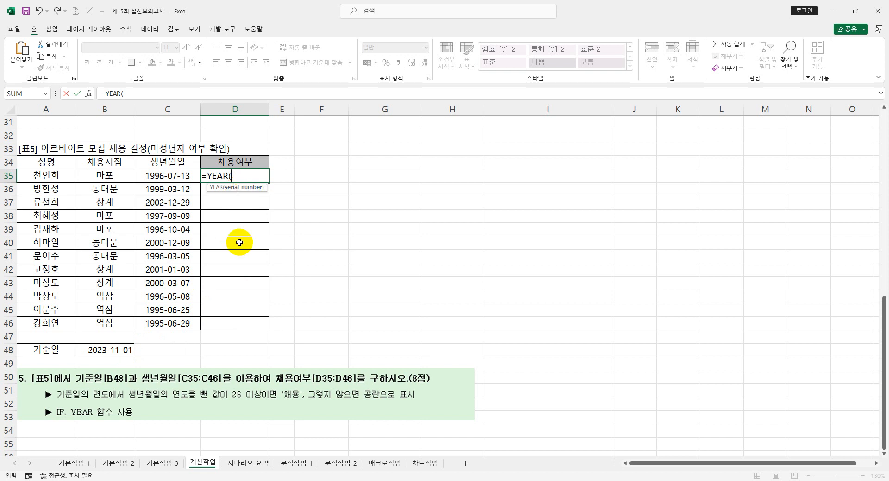
{"action": "left_click", "coordinate": [110, 350]}
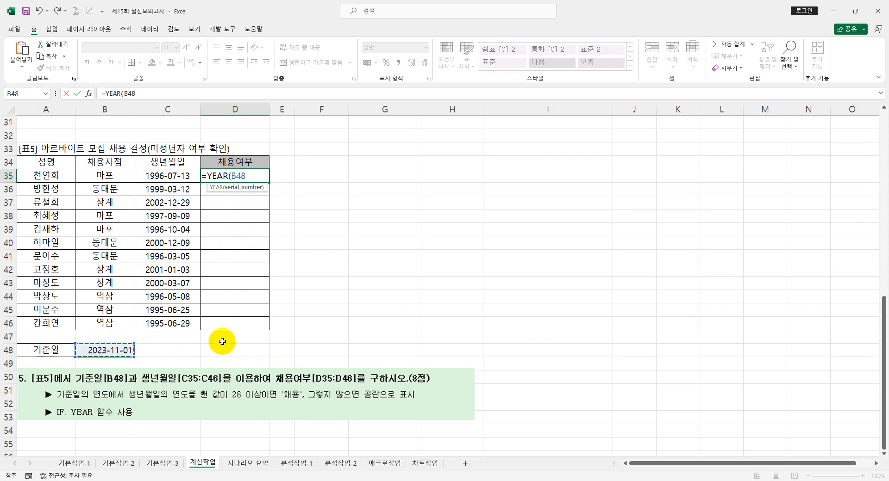
{"action": "key", "text": "F4"}
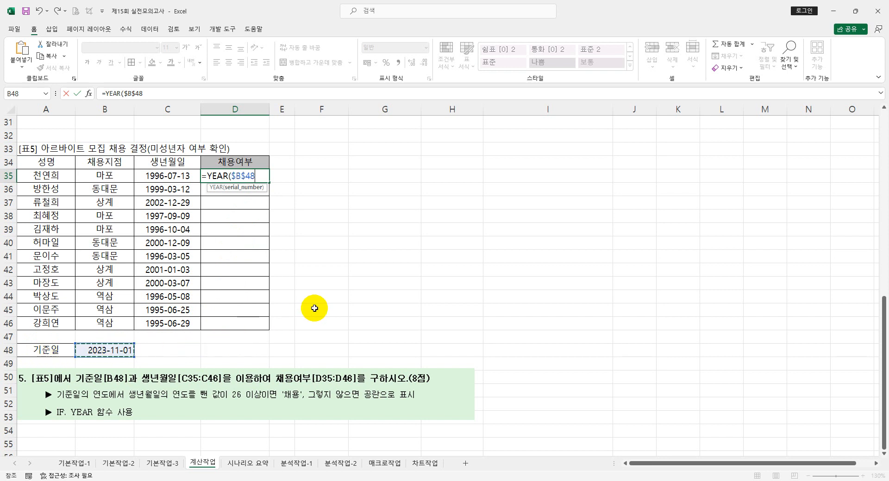
{"action": "key", "text": "Return"}
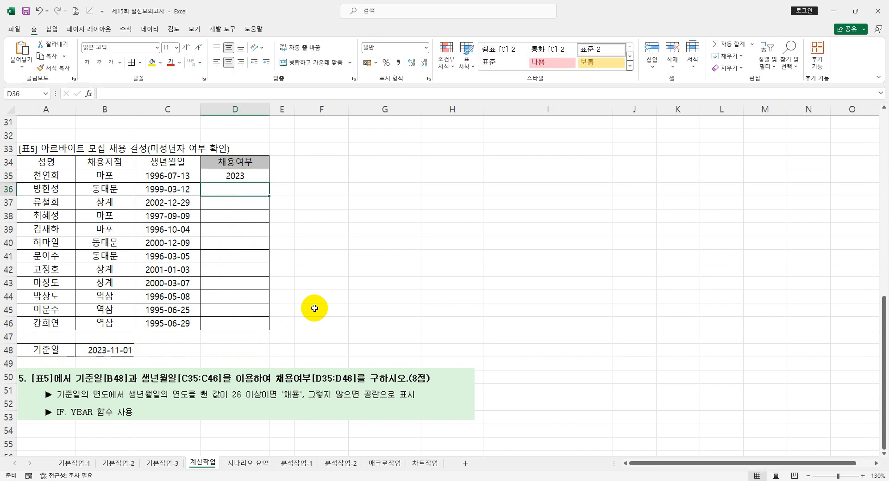
Append -YEAR(C35) to the D35 formula to subtract the 생년월일 year from the 기준일 year.
{"action": "left_click", "coordinate": [233, 178]}
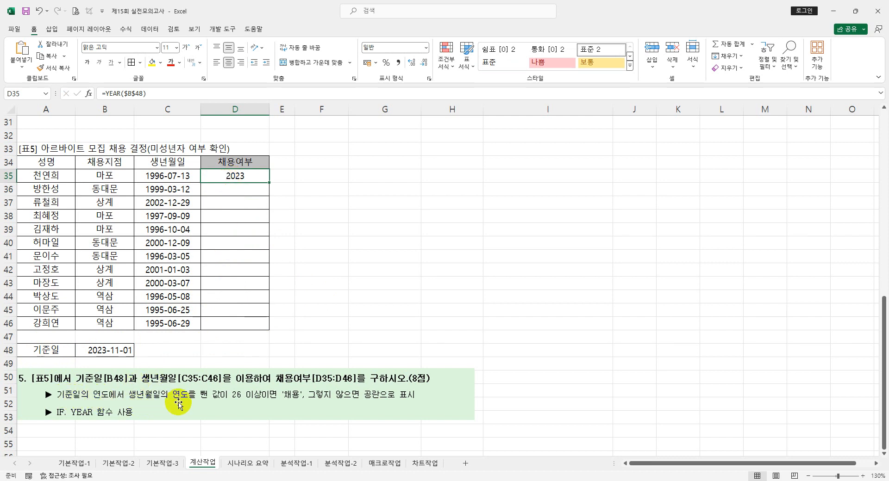
{"action": "left_click", "coordinate": [180, 95]}
{"action": "type", "text": "-"}
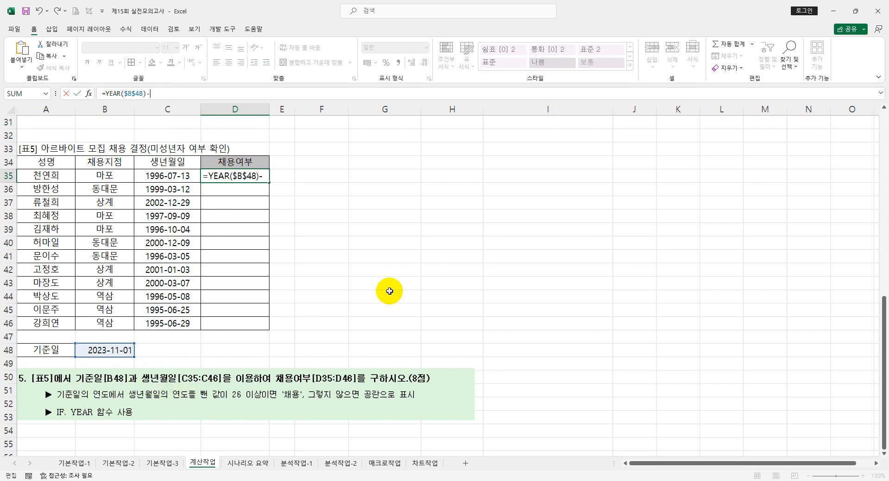
{"action": "type", "text": "ye"}
{"action": "key", "text": "Tab"}
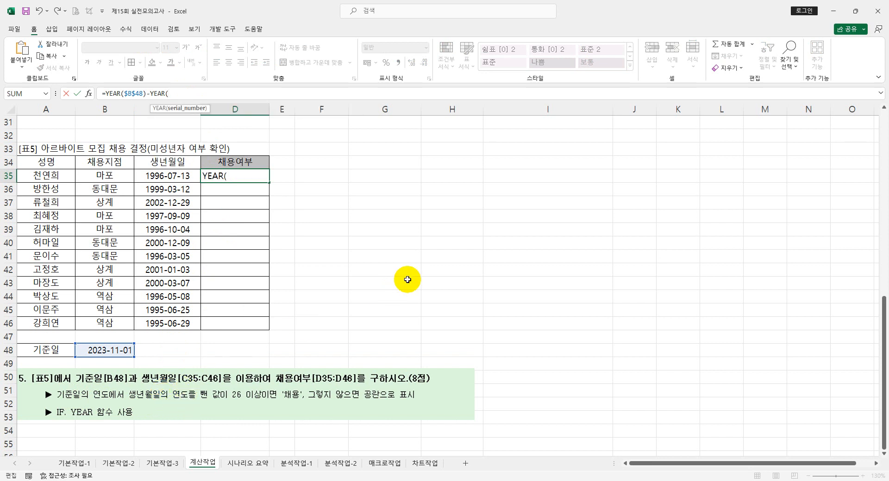
{"action": "left_click", "coordinate": [174, 175]}
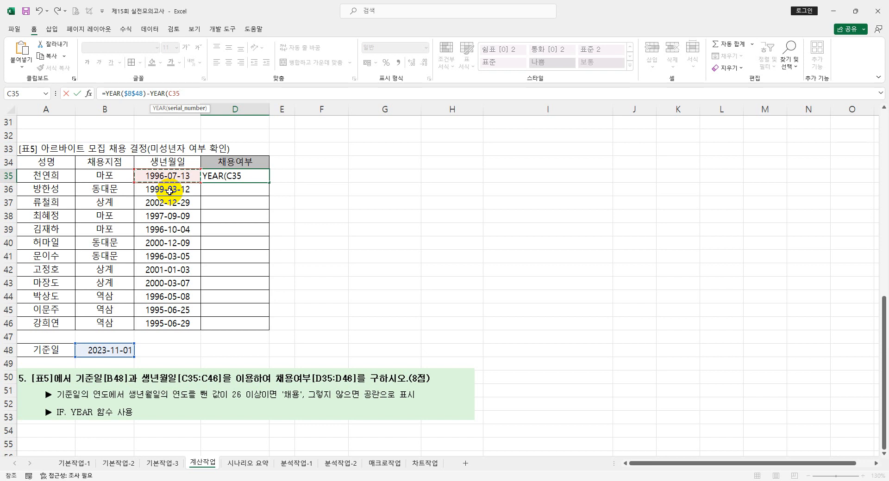
{"action": "key", "text": "Return"}
{"action": "key", "text": "Return"}
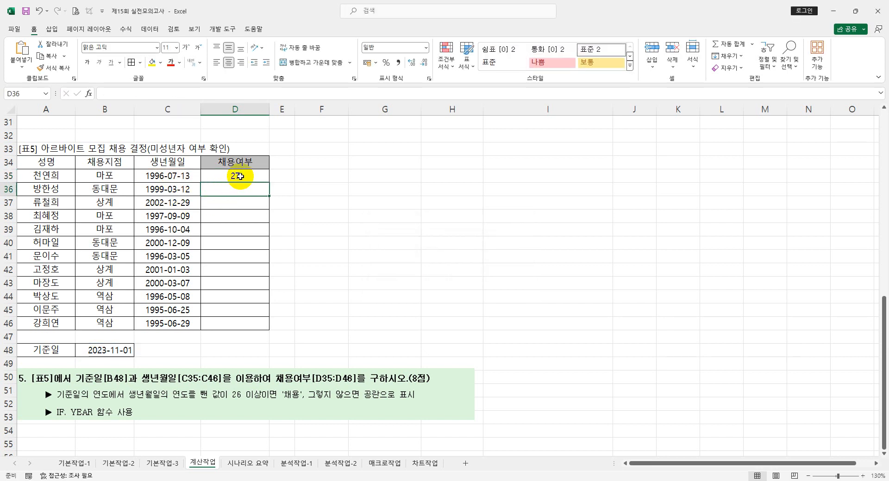
Append >=26 to the D35 formula to test whether the year difference is at least 26.
{"action": "left_click", "coordinate": [240, 176]}
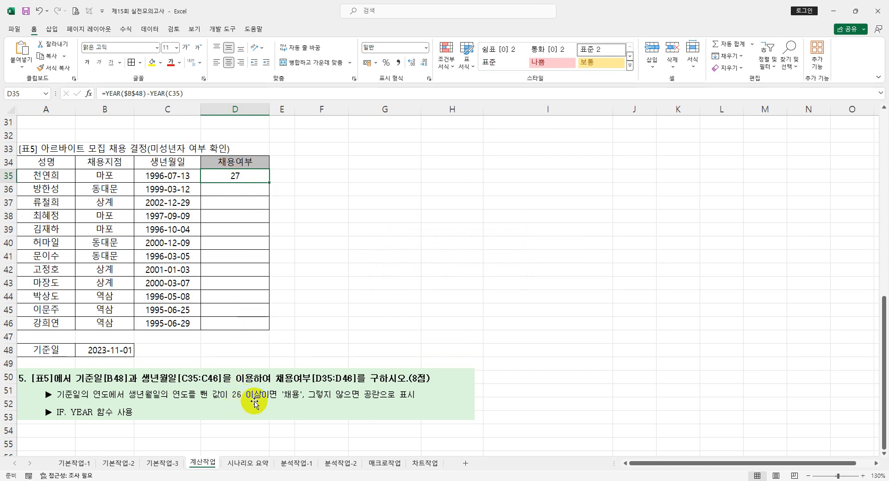
{"action": "left_click", "coordinate": [184, 93]}
{"action": "type", "text": ">"}
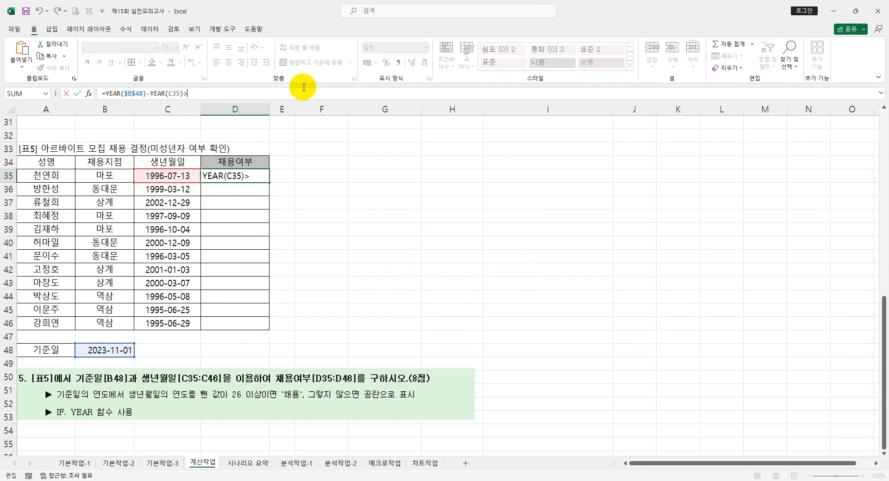
{"action": "type", "text": "=26"}
{"action": "key", "text": "Return"}
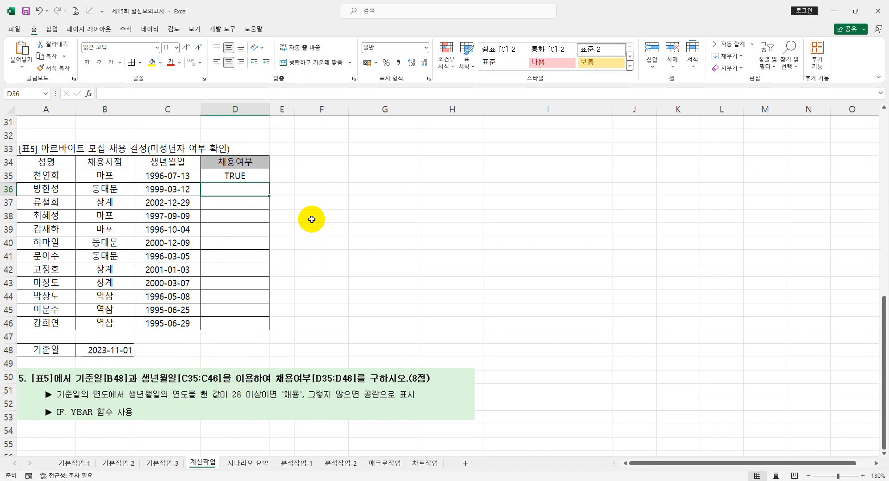
Wrap the D35 formula in IF as =IF(YEAR($B$48)-YEAR(C35)>=26,"채용","") and fill it down to D46.
{"action": "left_click", "coordinate": [254, 176]}
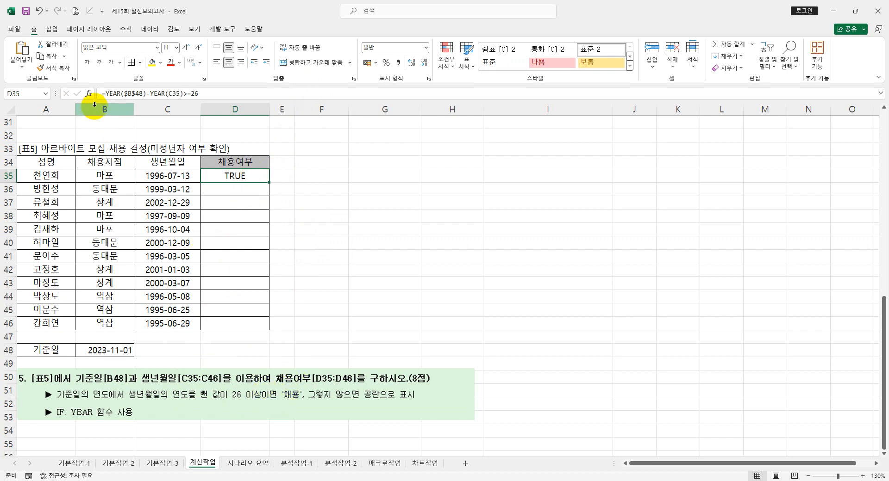
{"action": "left_click", "coordinate": [108, 94]}
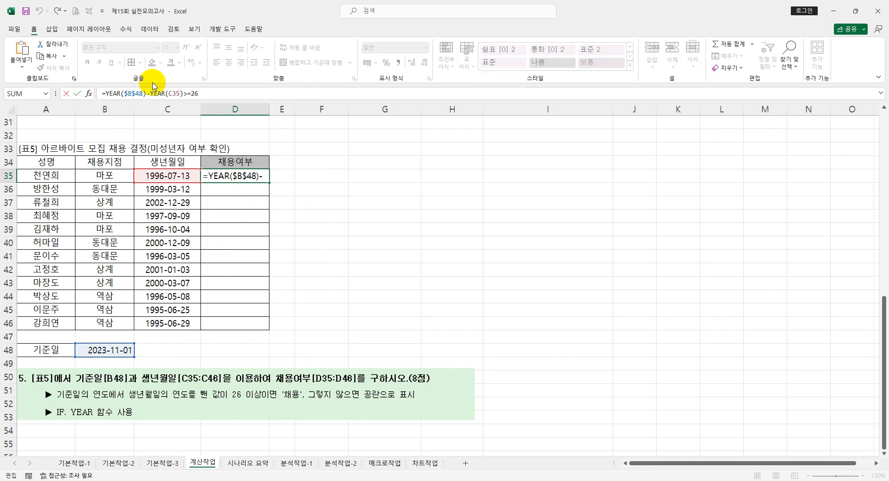
{"action": "type", "text": "IF("}
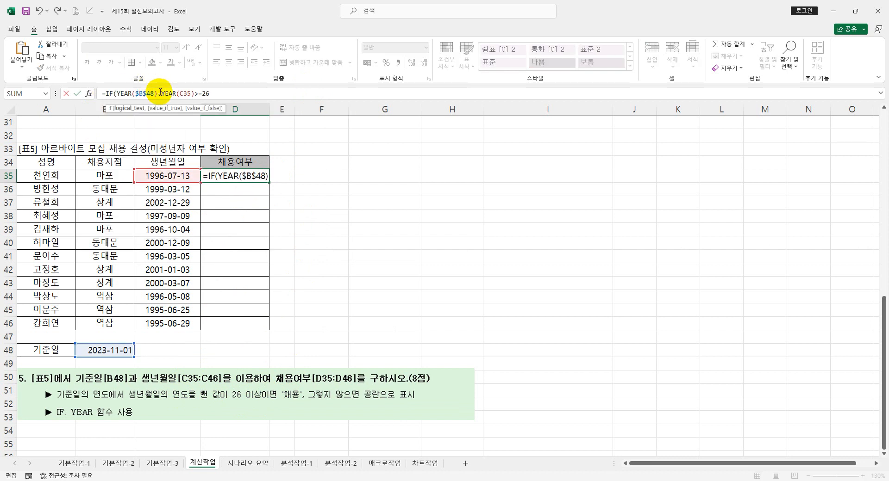
{"action": "left_click", "coordinate": [218, 92]}
{"action": "type", "text": ","}
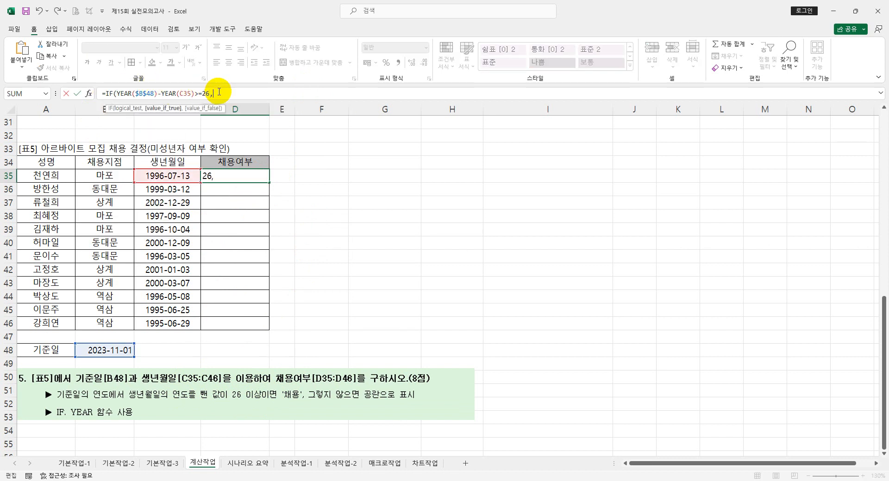
{"action": "type", "text": "\"채용\",\"\""}
{"action": "key", "text": "Return"}
{"action": "key", "text": "Return"}
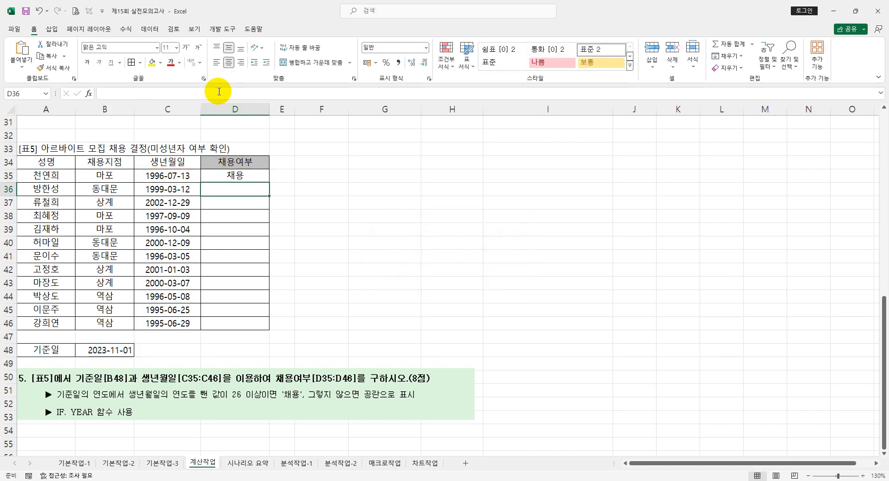
{"action": "left_click", "coordinate": [266, 178]}
{"action": "left_click_drag", "start_coordinate": [268, 183], "coordinate": [265, 330]}
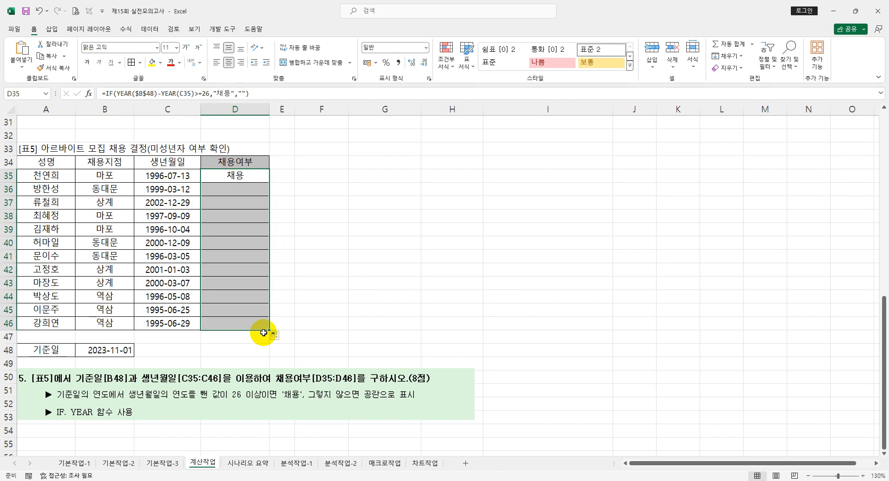